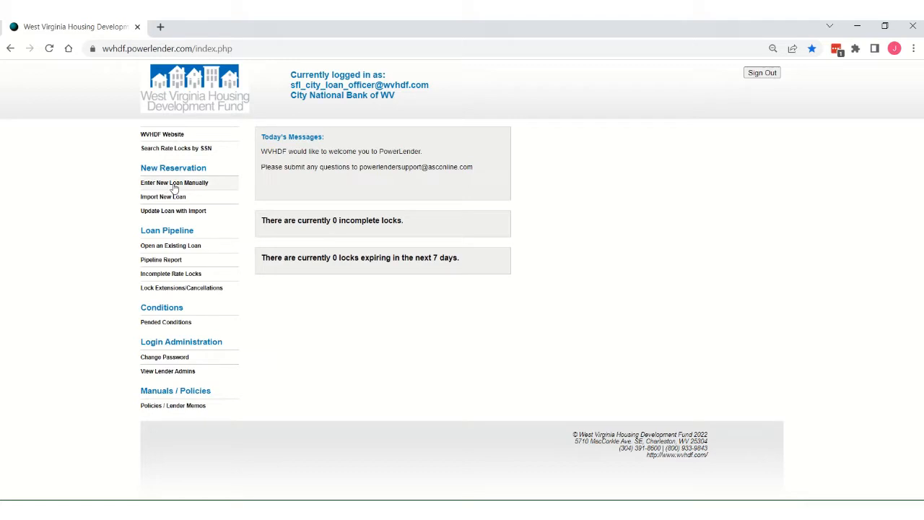
Step: Start a new manual loan reservation and open a new application with the RESIDENTIAL loan type
{"action": "left_click", "coordinate": [193, 186]}
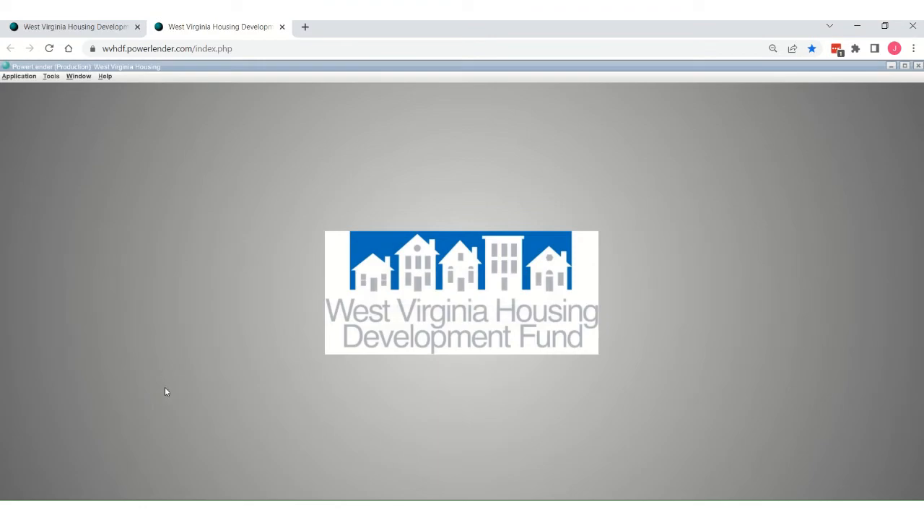
{"action": "left_click", "coordinate": [19, 77]}
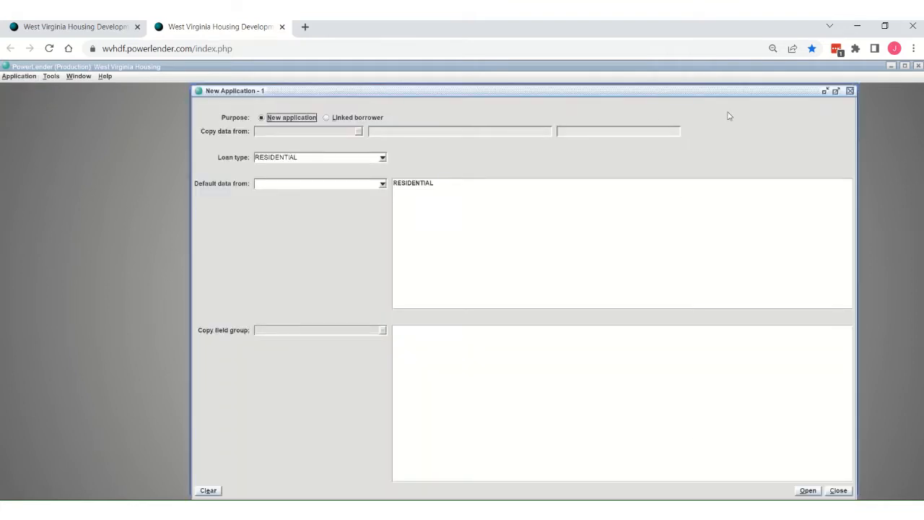
{"action": "left_click", "coordinate": [808, 491]}
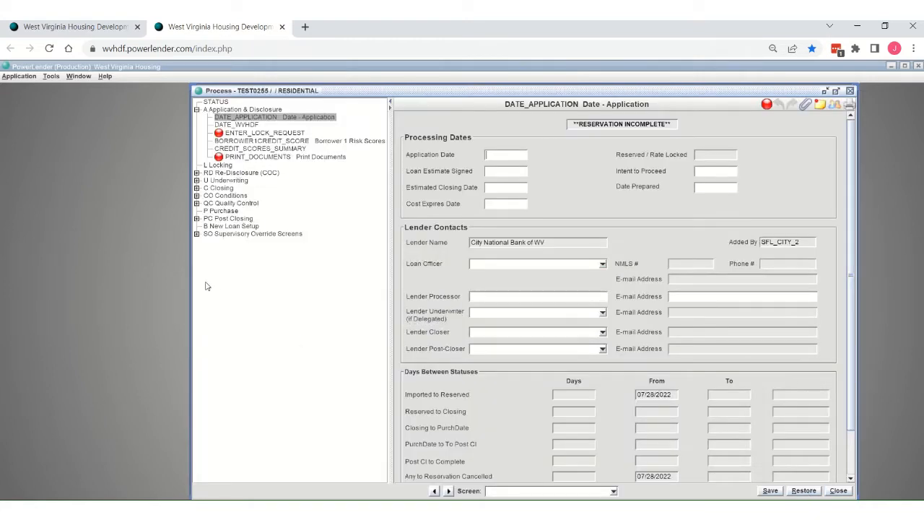
{"action": "left_click_drag", "start_coordinate": [191, 283], "coordinate": [85, 282]}
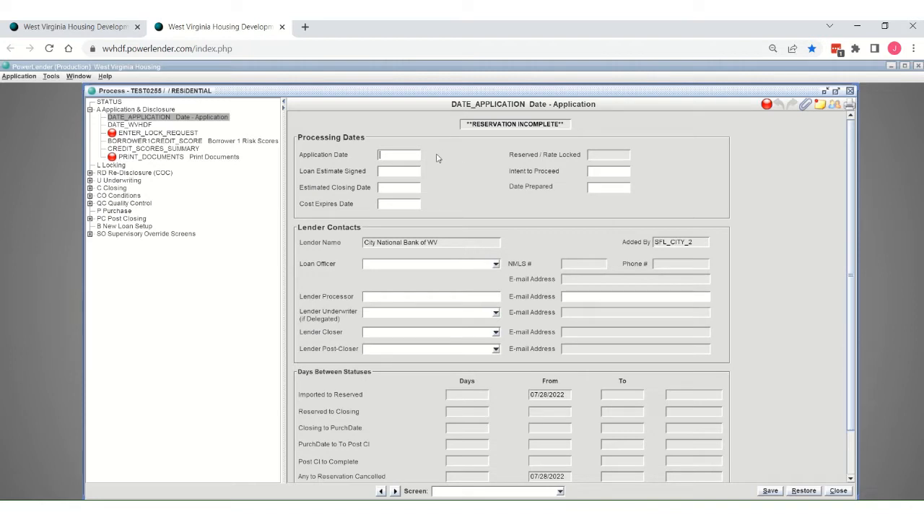
Step: Set the Application Date to 07/28/2022 and leave the other processing dates blank
{"action": "type", "text": "07282022"}
{"action": "key", "text": "Tab"}
{"action": "key", "text": "Tab"}
{"action": "key", "text": "Tab"}
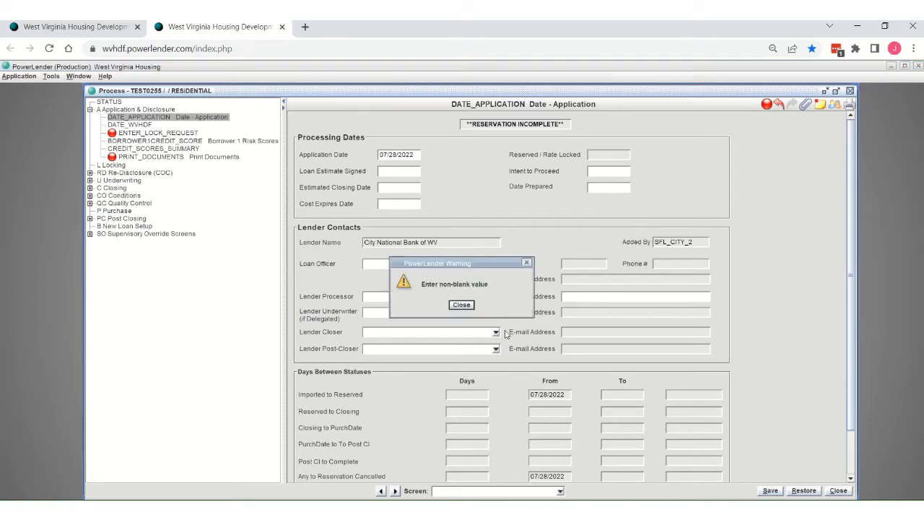
{"action": "left_click", "coordinate": [528, 262]}
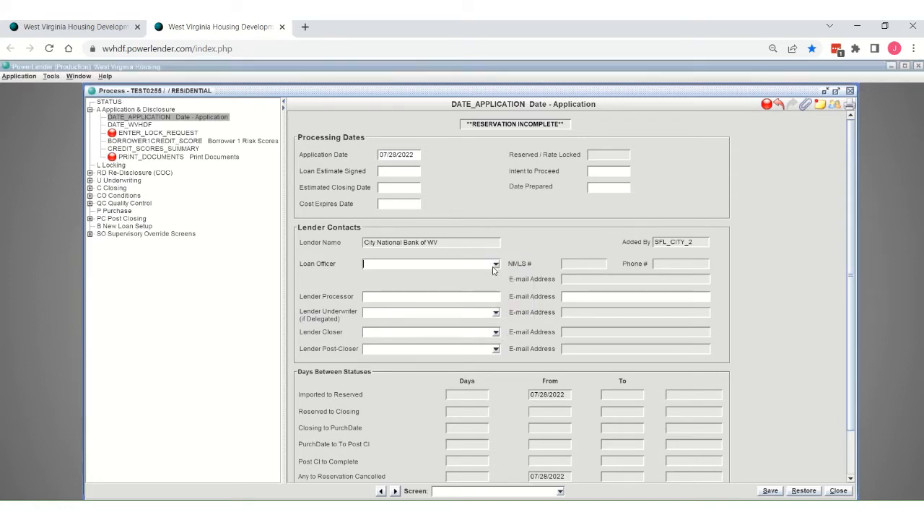
Step: Assign the first generic "Loan Officer" entry as the loan officer and save the application dates screen
{"action": "left_click", "coordinate": [497, 266]}
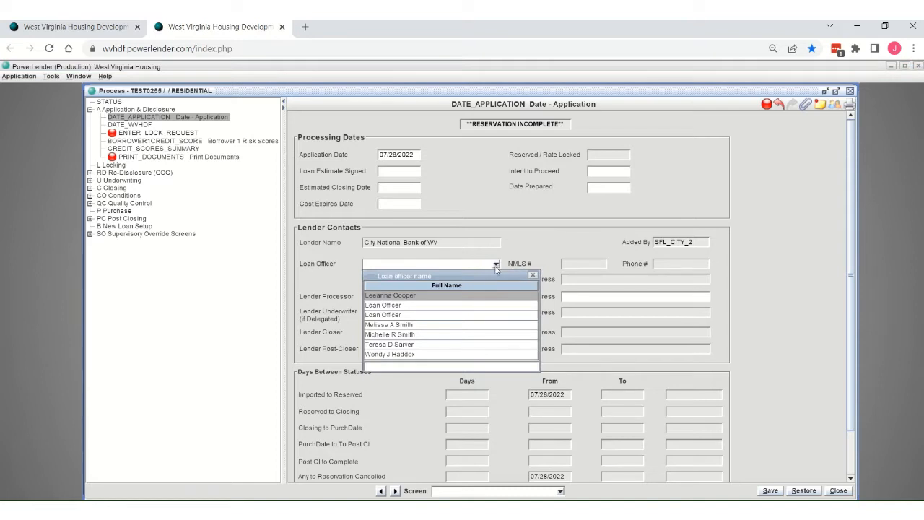
{"action": "left_click", "coordinate": [403, 307]}
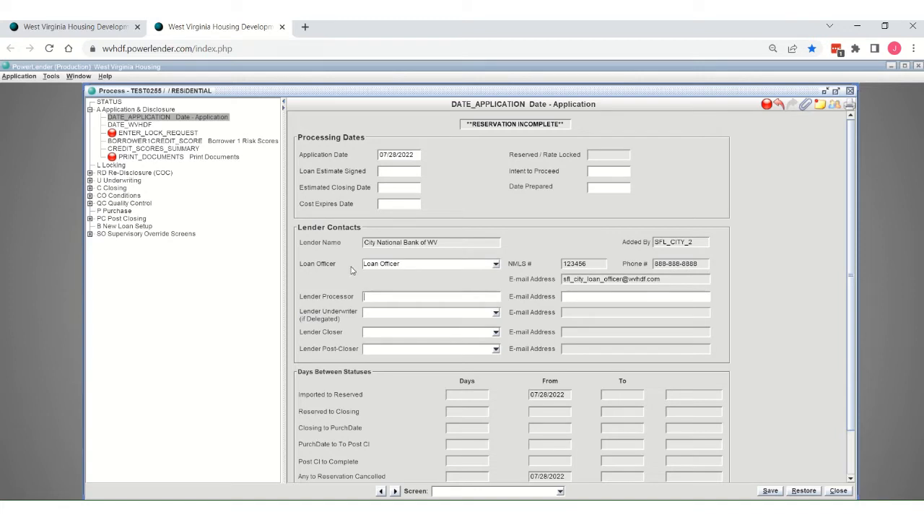
{"action": "left_click", "coordinate": [780, 491]}
Step: Open the ENTER_LOCK_REQUEST screen and enter the borrower's first and last name
{"action": "left_click", "coordinate": [135, 134]}
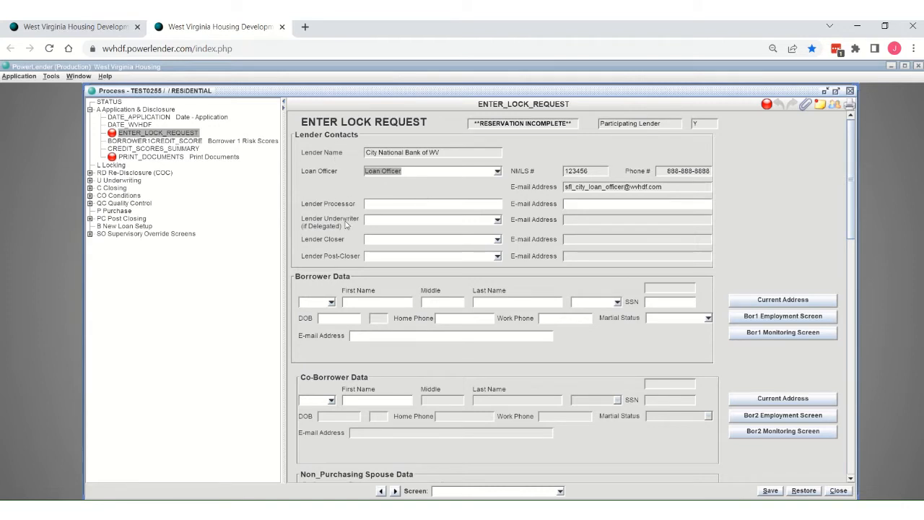
{"action": "scroll", "coordinate": [340, 220], "scroll_direction": "down", "scroll_amount": 1}
{"action": "left_click", "coordinate": [354, 269]}
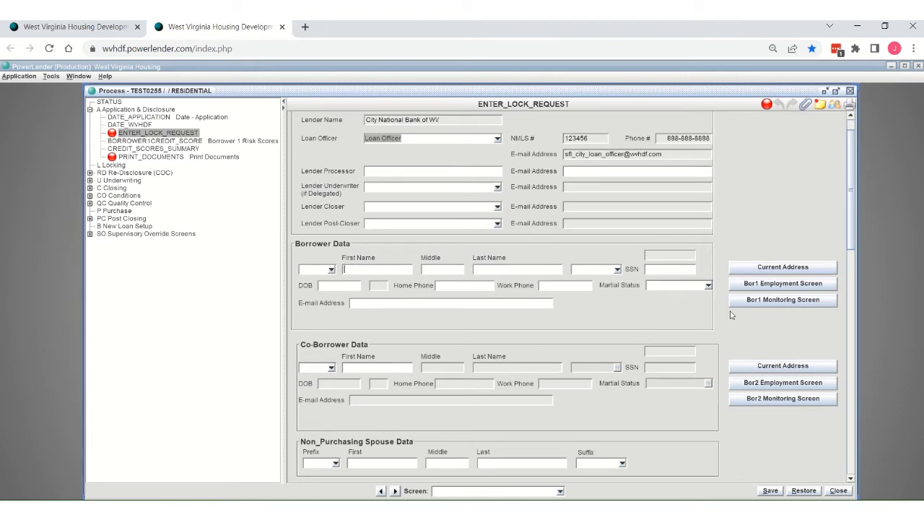
{"action": "type", "text": "Janet"}
{"action": "key", "text": "Tab"}
{"action": "type", "text": "T"}
{"action": "key", "text": "BackSpace"}
{"action": "key", "text": "Tab"}
{"action": "type", "text": "Testcase"}
{"action": "key", "text": "Tab"}
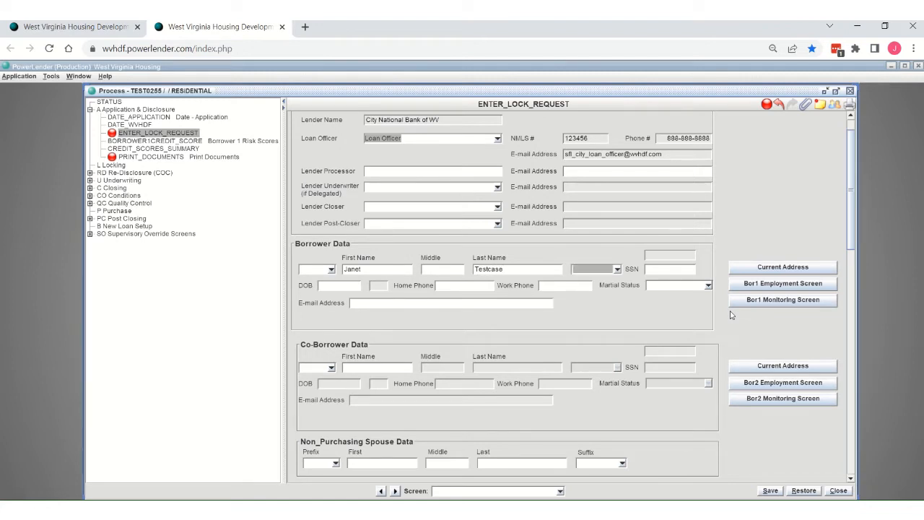
Step: Enter and confirm the borrower's Social Security number
{"action": "key", "text": "Tab"}
{"action": "type", "text": "***-**-2222"}
{"action": "key", "text": "Tab"}
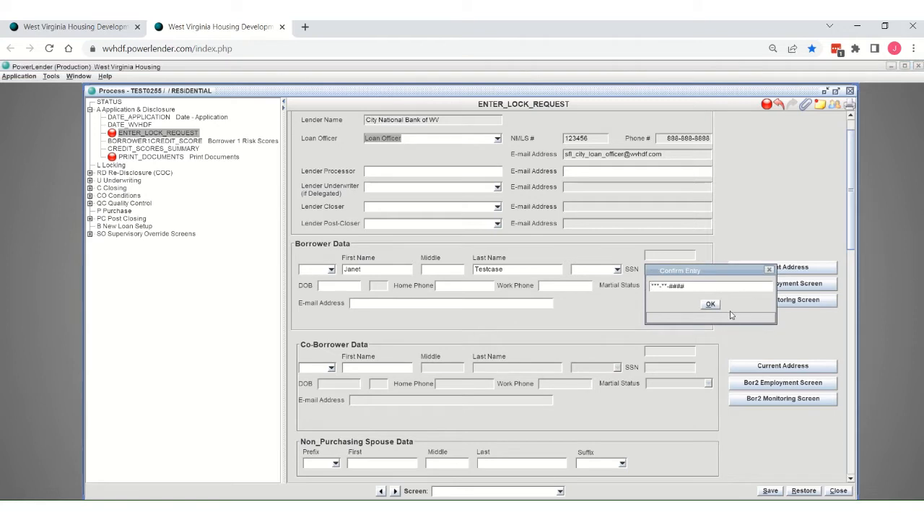
{"action": "type", "text": "**-2222"}
{"action": "key", "text": "Return"}
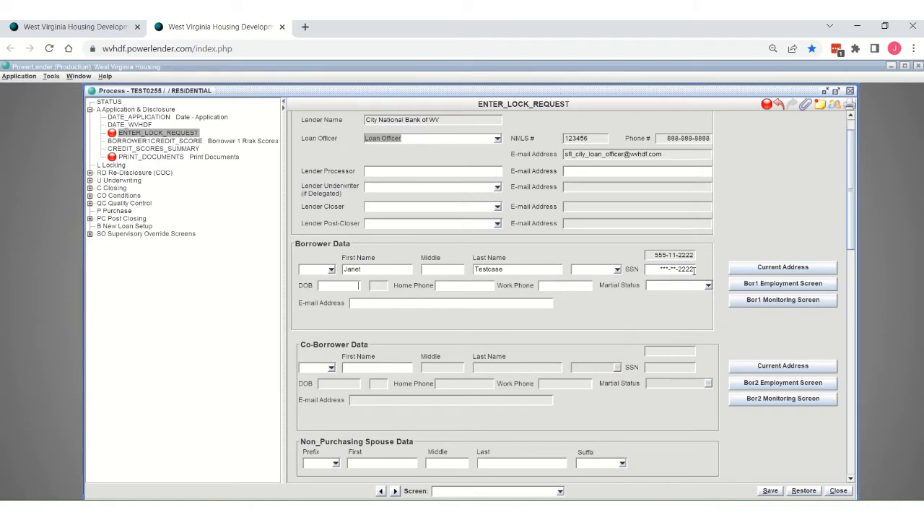
Step: Enter the borrower's date of birth and home phone number
{"action": "left_click", "coordinate": [449, 287]}
{"action": "left_click", "coordinate": [346, 286]}
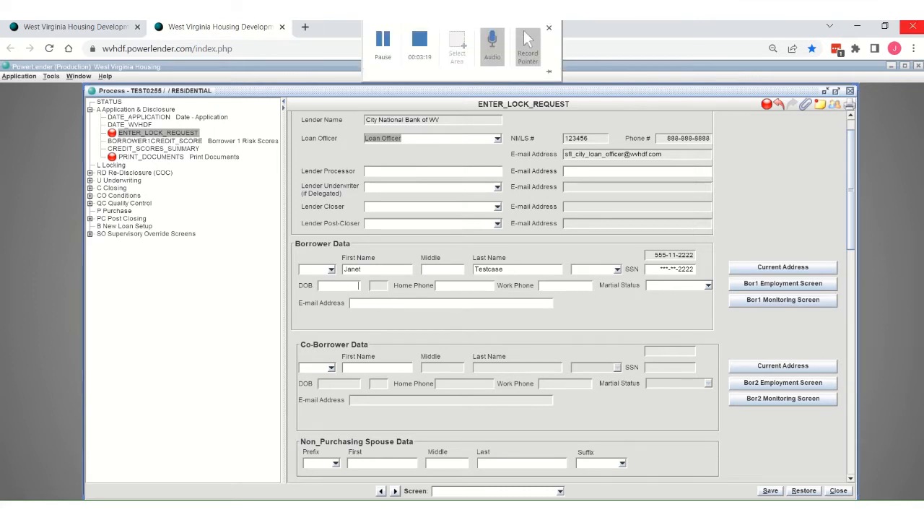
{"action": "type", "text": "0101"}
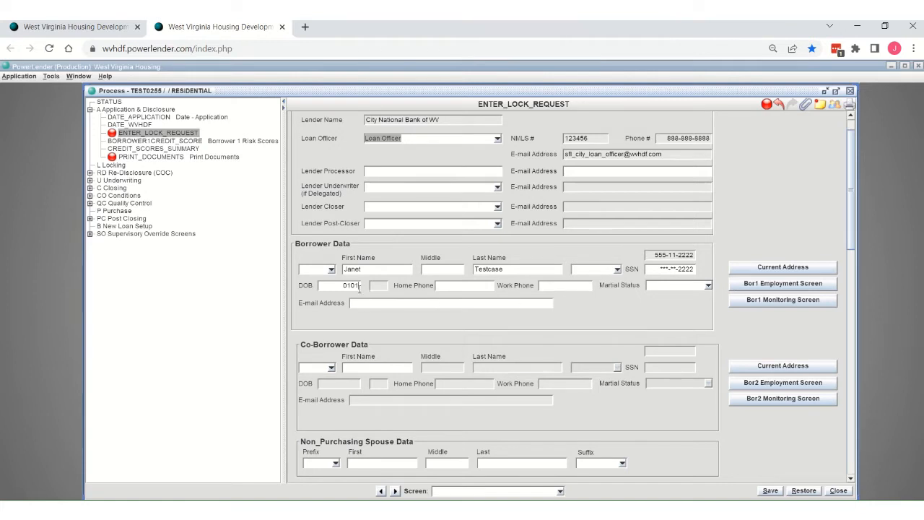
{"action": "type", "text": "2000"}
{"action": "key", "text": "Tab"}
{"action": "type", "text": "304-555-0000"}
{"action": "key", "text": "Tab"}
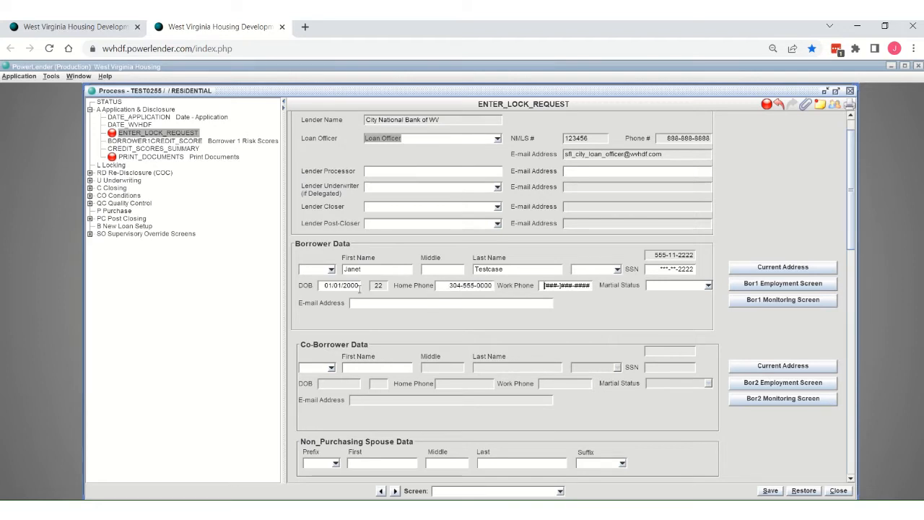
Step: Leave the borrower's work phone blank and set the marital status to Unmarried
{"action": "key", "text": "Tab"}
{"action": "key", "text": "alt+Down"}
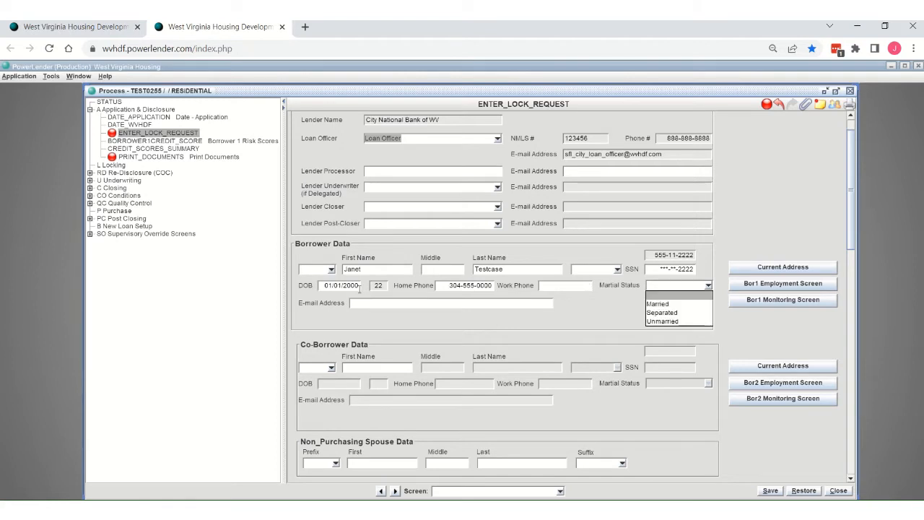
{"action": "key", "text": "Down"}
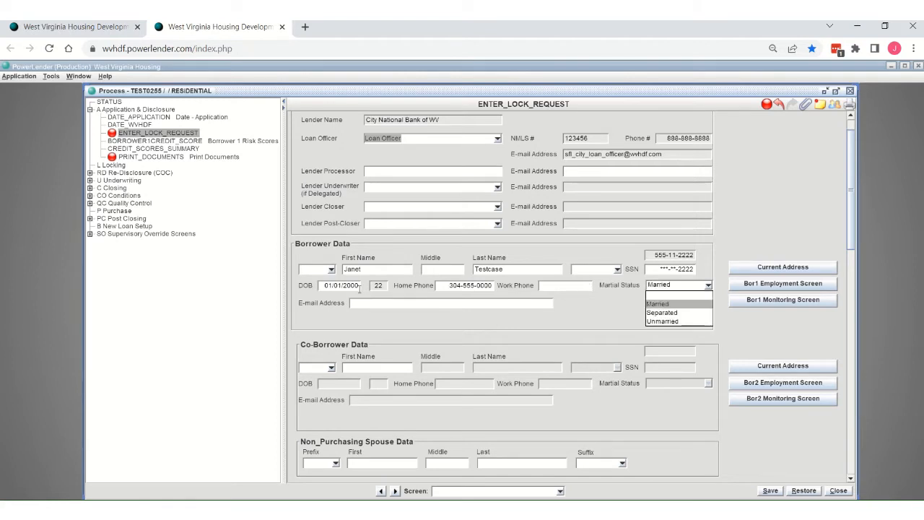
{"action": "key", "text": "Down"}
{"action": "key", "text": "Down"}
{"action": "key", "text": "Tab"}
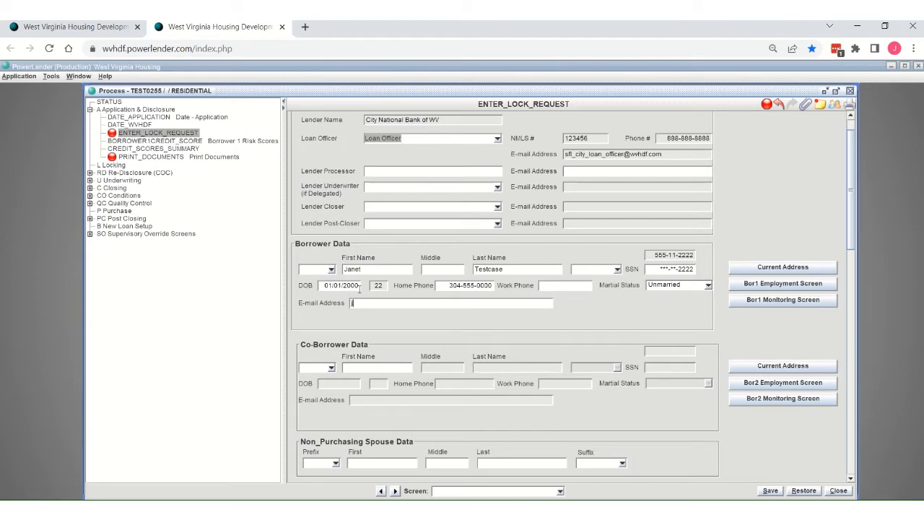
Step: Fill in the borrower's e-mail address
{"action": "key", "text": "Tab"}
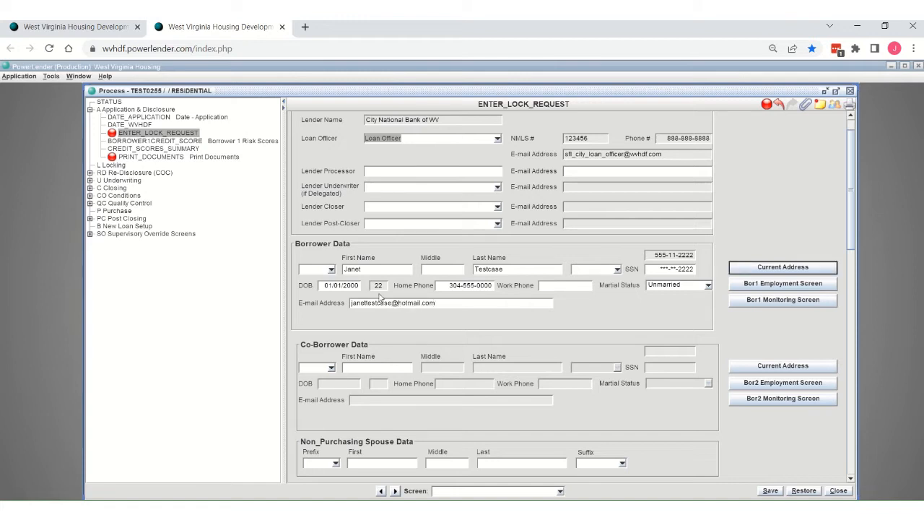
Step: Mark the subject property as TBD and enter TBD as its street address
{"action": "scroll", "coordinate": [419, 311], "scroll_direction": "down", "scroll_amount": 3}
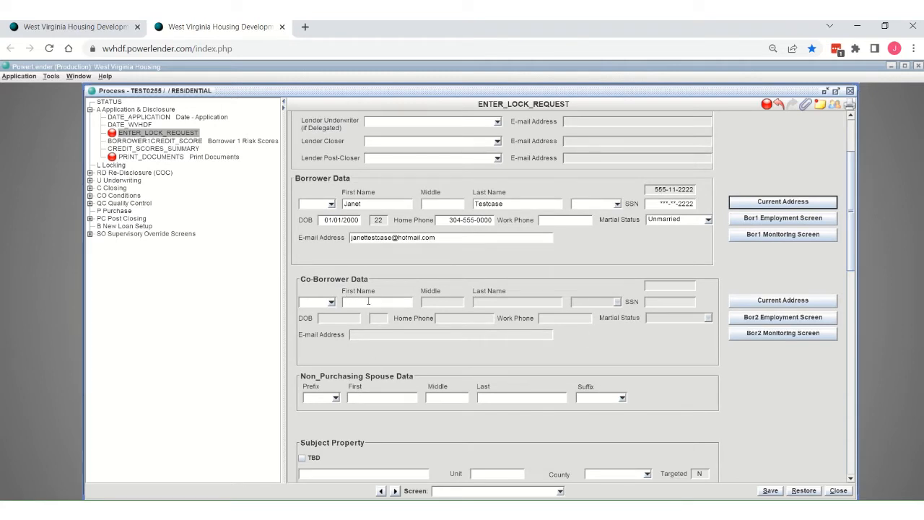
{"action": "scroll", "coordinate": [368, 311], "scroll_direction": "down", "scroll_amount": 3}
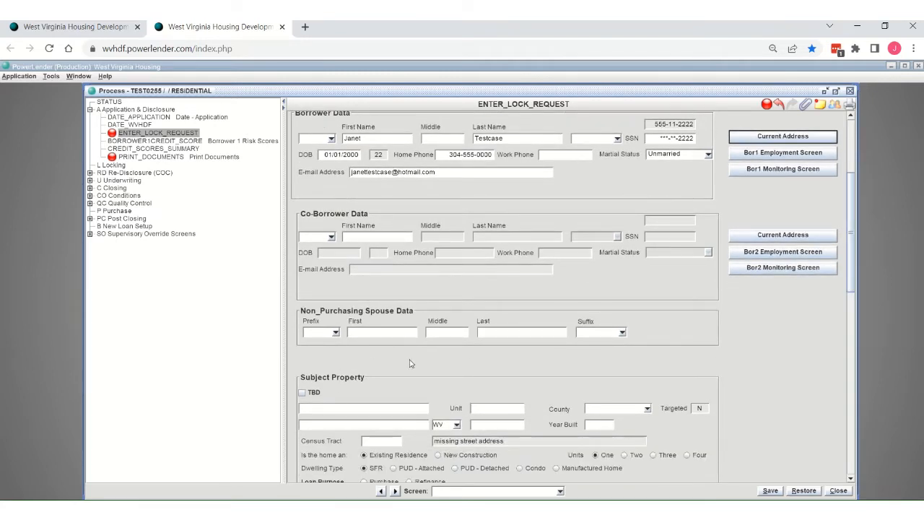
{"action": "scroll", "coordinate": [700, 337], "scroll_direction": "down", "scroll_amount": 3}
{"action": "scroll", "coordinate": [702, 337], "scroll_direction": "down", "scroll_amount": 8}
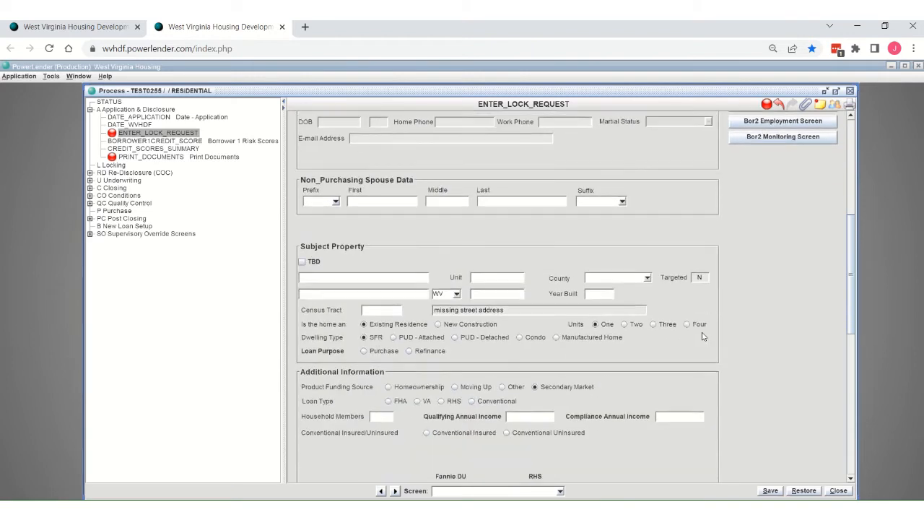
{"action": "scroll", "coordinate": [704, 337], "scroll_direction": "down", "scroll_amount": 6}
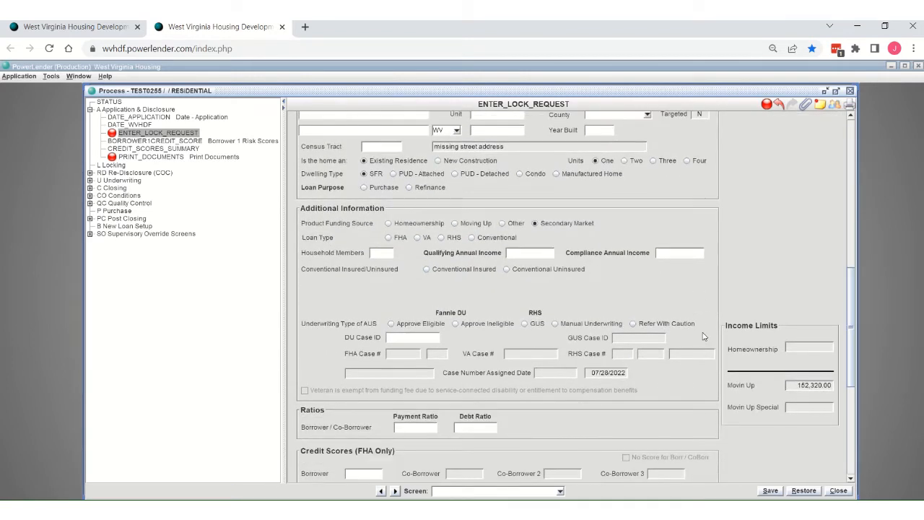
{"action": "scroll", "coordinate": [705, 337], "scroll_direction": "up", "scroll_amount": 6}
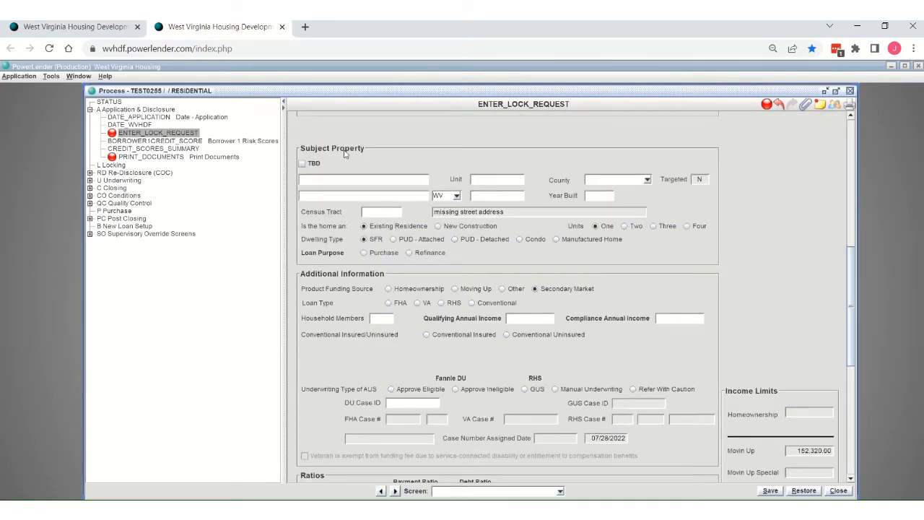
{"action": "left_click", "coordinate": [302, 165]}
{"action": "left_click", "coordinate": [313, 179]}
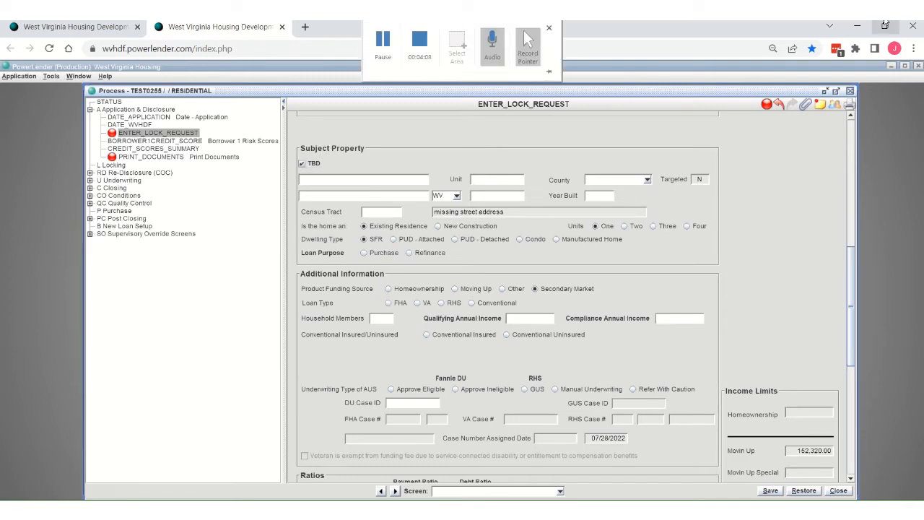
{"action": "type", "text": "T"}
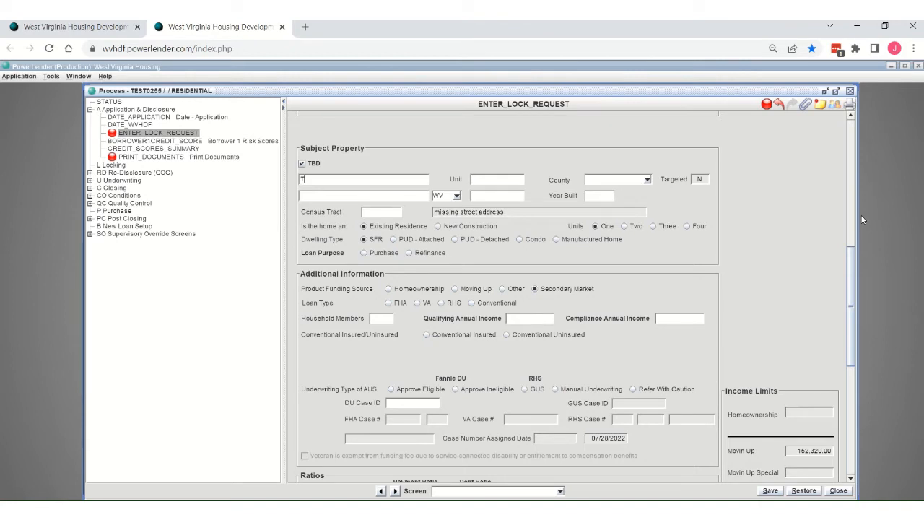
{"action": "type", "text": "BD"}
{"action": "key", "text": "Tab"}
Step: Set the subject property's county to Kanawha
{"action": "type", "text": "K"}
{"action": "key", "text": "BackSpace"}
{"action": "left_click", "coordinate": [647, 181]}
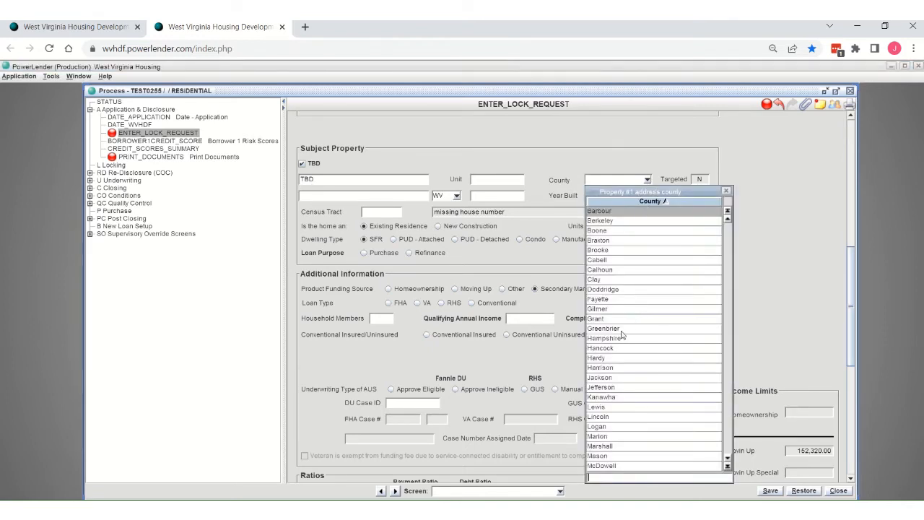
{"action": "left_click", "coordinate": [602, 398]}
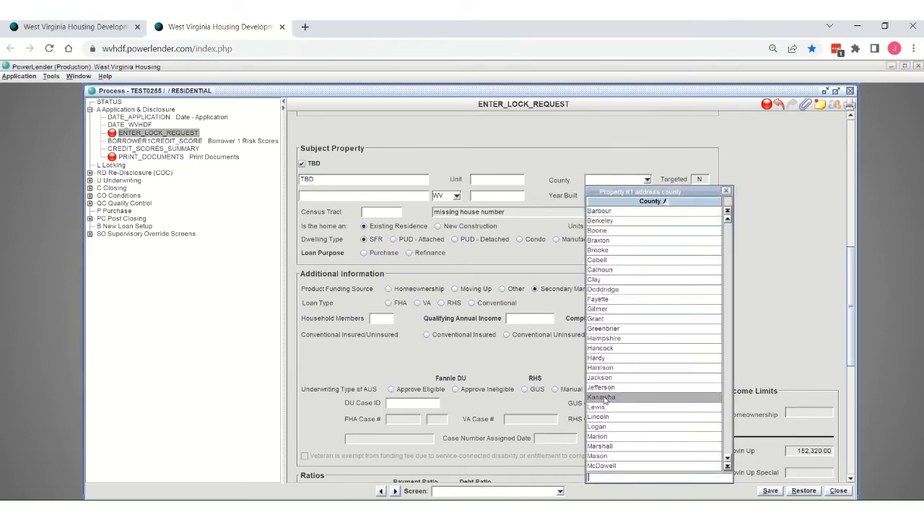
{"action": "left_click", "coordinate": [603, 398]}
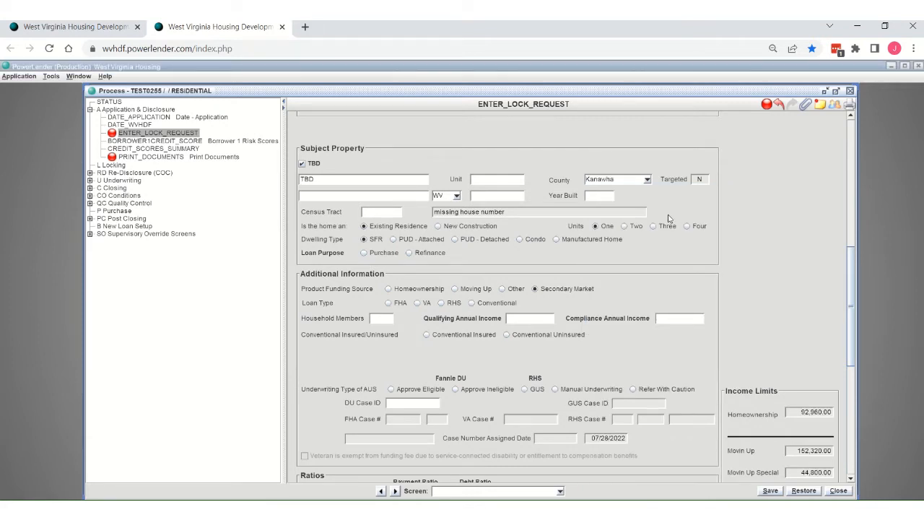
Step: Enter the subject property's city and ZIP code, and set the year built to 1970
{"action": "type", "text": "ch"}
{"action": "key", "text": "BackSpace"}
{"action": "key", "text": "BackSpace"}
{"action": "type", "text": "Charlestonw"}
{"action": "key", "text": "Tab"}
{"action": "key", "text": "Tab"}
{"action": "type", "text": "2530"}
{"action": "key", "text": "Tab"}
{"action": "type", "text": "70"}
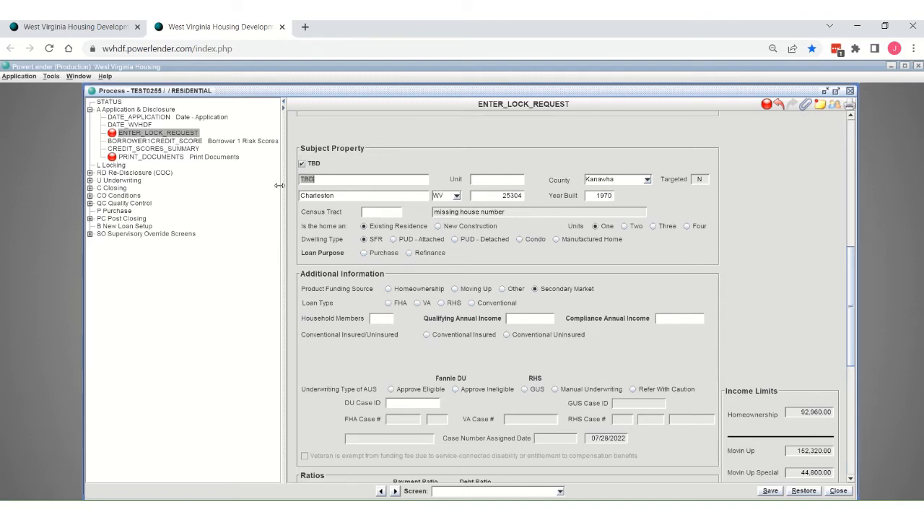
Step: Clear the property's TBD mark and replace the placeholder with the actual street address
{"action": "left_click", "coordinate": [303, 165]}
{"action": "left_click", "coordinate": [326, 182]}
{"action": "key", "text": "BackSpace"}
{"action": "type", "text": "123 Dreamhouse Dr"}
{"action": "left_click", "coordinate": [391, 213]}
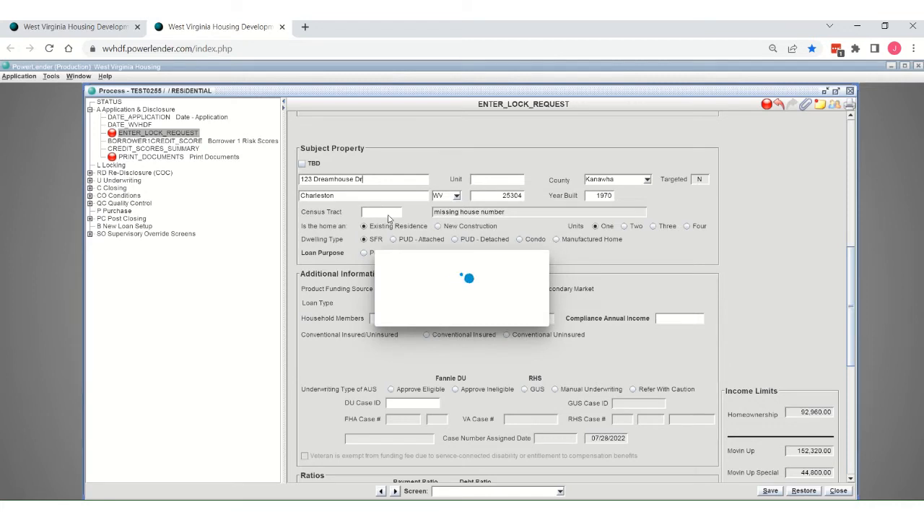
{"action": "left_click", "coordinate": [391, 215]}
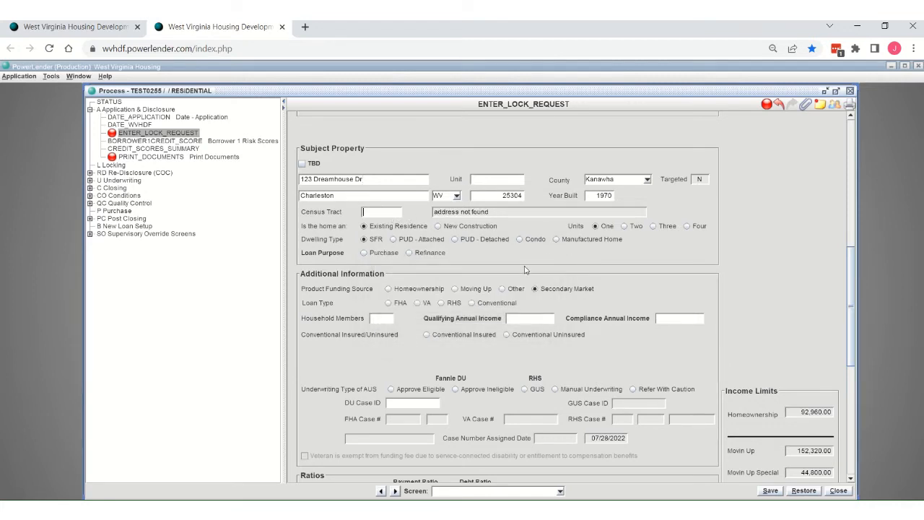
Step: Define the home as an existing one-unit residence with SFR dwelling type and Purchase as the loan purpose
{"action": "left_click", "coordinate": [614, 241]}
{"action": "left_click", "coordinate": [421, 228]}
{"action": "left_click", "coordinate": [603, 228]}
{"action": "left_click", "coordinate": [366, 242]}
{"action": "left_click", "coordinate": [365, 254]}
Step: Set the product funding source to Homeownership, the loan type to Conventional, and household members to 2
{"action": "scroll", "coordinate": [596, 276], "scroll_direction": "down", "scroll_amount": 3}
{"action": "scroll", "coordinate": [597, 277], "scroll_direction": "down", "scroll_amount": 3}
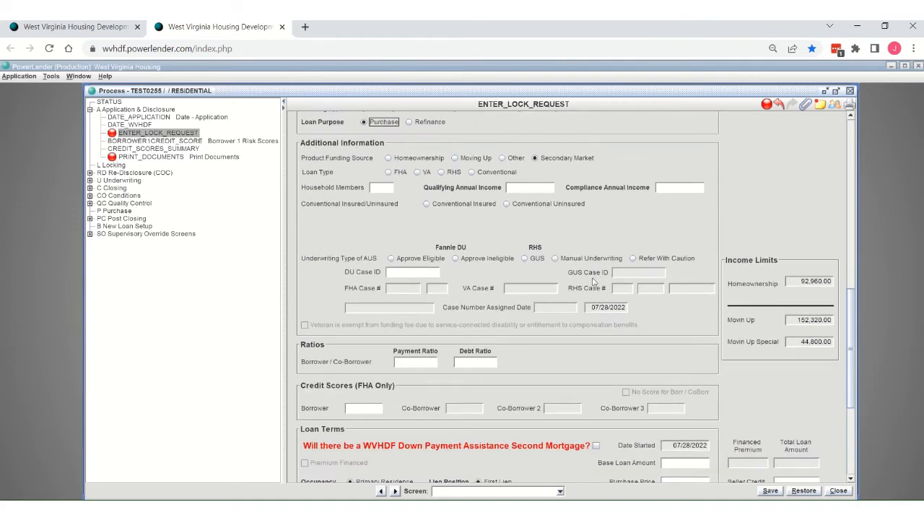
{"action": "left_click", "coordinate": [389, 161]}
{"action": "left_click", "coordinate": [472, 173]}
{"action": "left_click", "coordinate": [377, 190]}
Step: Set the compliance annual income to 50,000.00 and mark the loan as Conventional Insured
{"action": "left_click", "coordinate": [657, 188]}
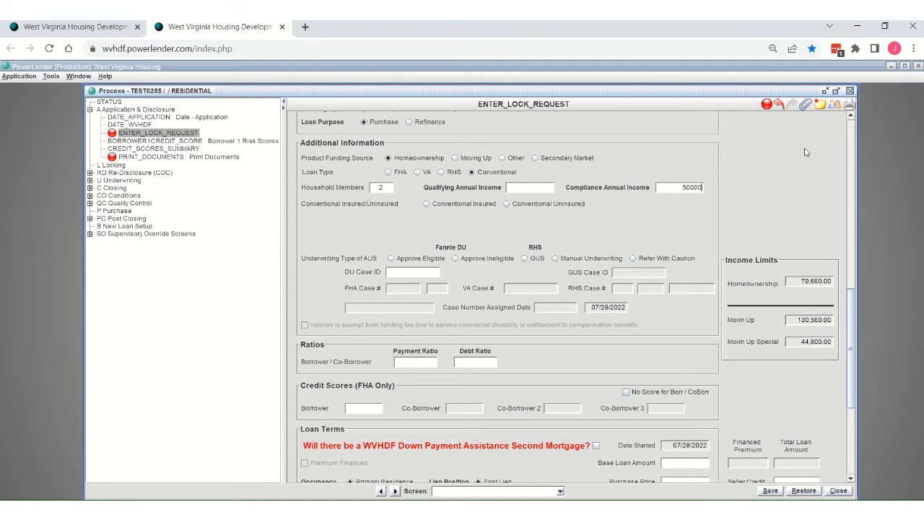
{"action": "key", "text": "Tab"}
{"action": "left_click", "coordinate": [427, 205]}
{"action": "scroll", "coordinate": [601, 163], "scroll_direction": "up", "scroll_amount": 2}
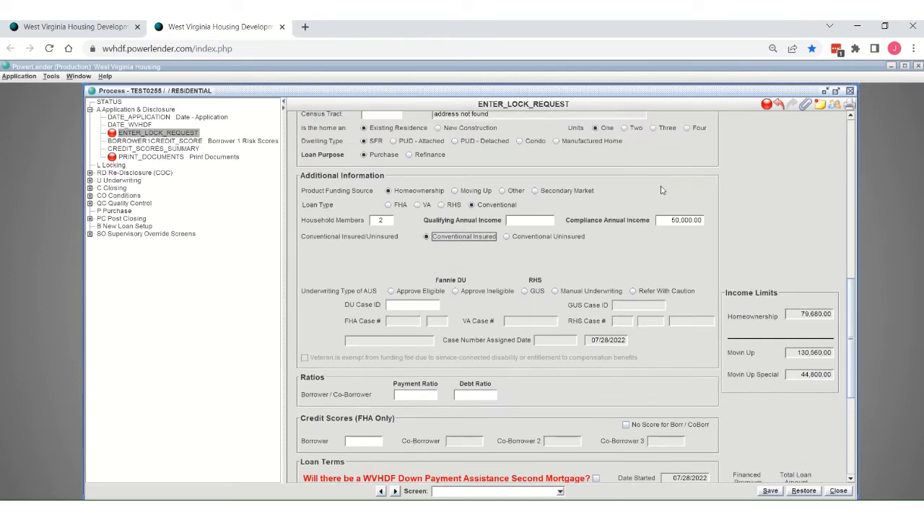
Step: Enter the borrower's payment ratio as 26 and the debt ratio as 36
{"action": "scroll", "coordinate": [658, 171], "scroll_direction": "down", "scroll_amount": 2}
{"action": "scroll", "coordinate": [657, 171], "scroll_direction": "down", "scroll_amount": 1}
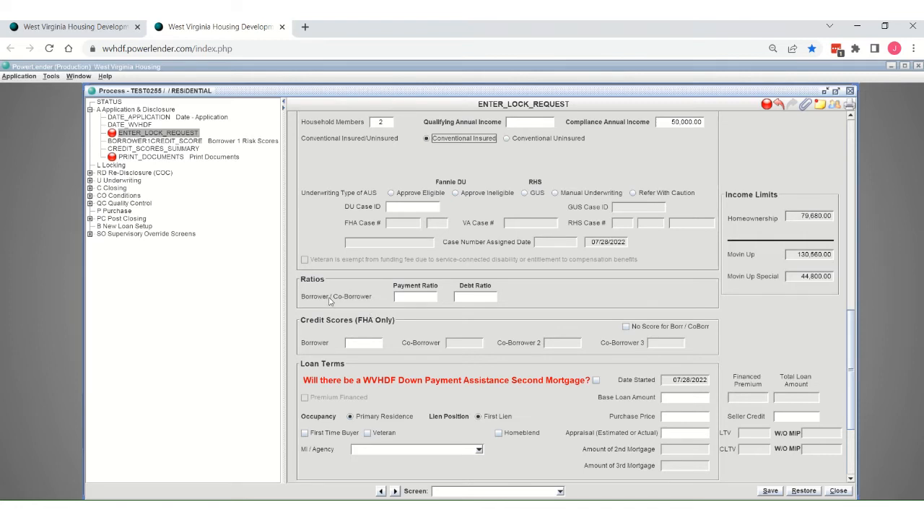
{"action": "left_click", "coordinate": [415, 296]}
Step: Mark the loan as having a WVHDF Down Payment Assistance Second Mortgage and the borrower as a First Time Buyer
{"action": "scroll", "coordinate": [371, 330], "scroll_direction": "down", "scroll_amount": 3}
{"action": "scroll", "coordinate": [347, 253], "scroll_direction": "down", "scroll_amount": 3}
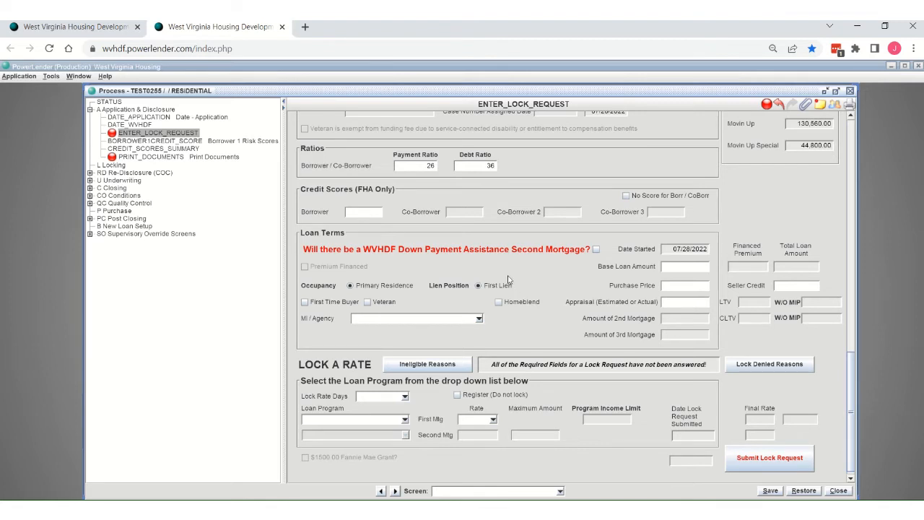
{"action": "left_click", "coordinate": [597, 250]}
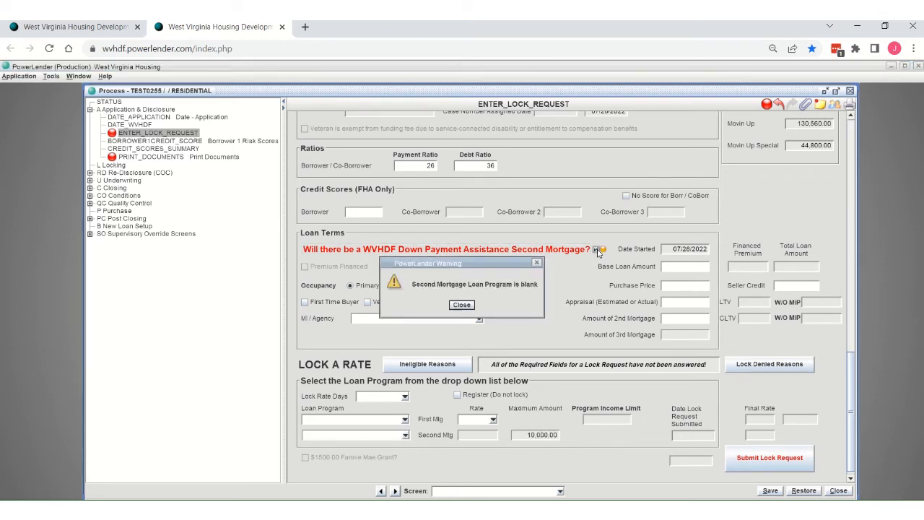
{"action": "left_click", "coordinate": [463, 305]}
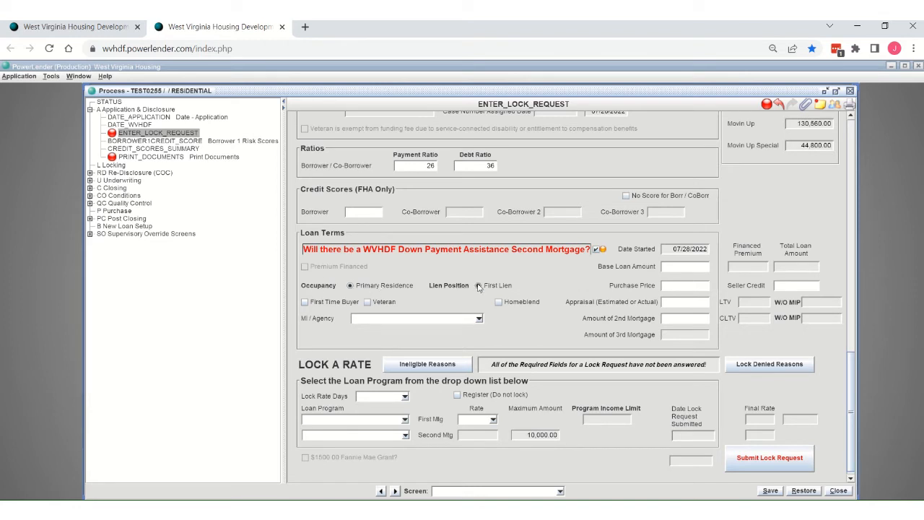
{"action": "left_click", "coordinate": [305, 303]}
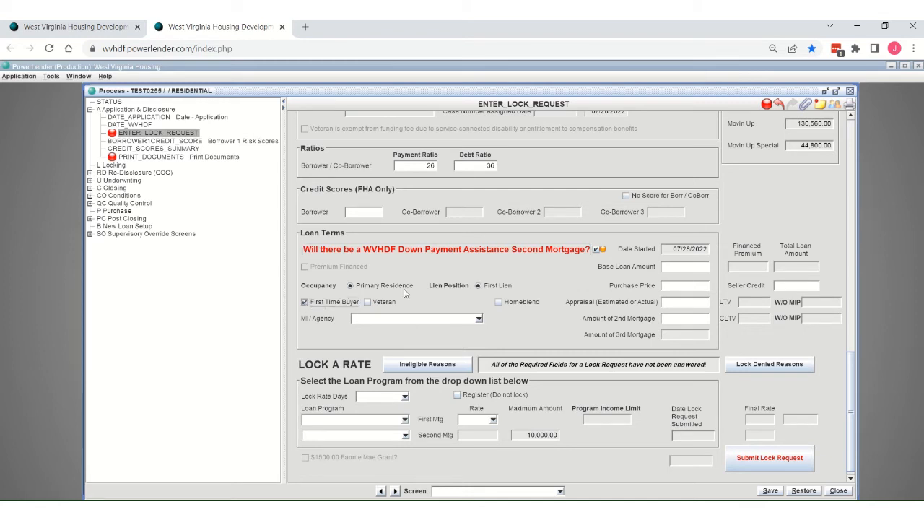
Step: Enter a base loan amount of 97,000, purchase price and appraisal of 100,000 each, and a 2nd mortgage amount of 3,500
{"action": "left_click", "coordinate": [676, 266]}
{"action": "type", "text": "000"}
{"action": "key", "text": "Tab"}
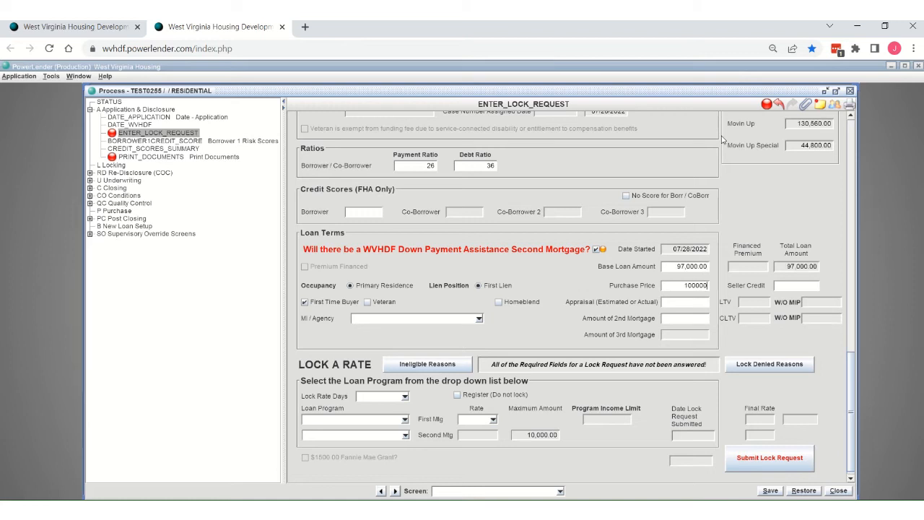
{"action": "key", "text": "Tab"}
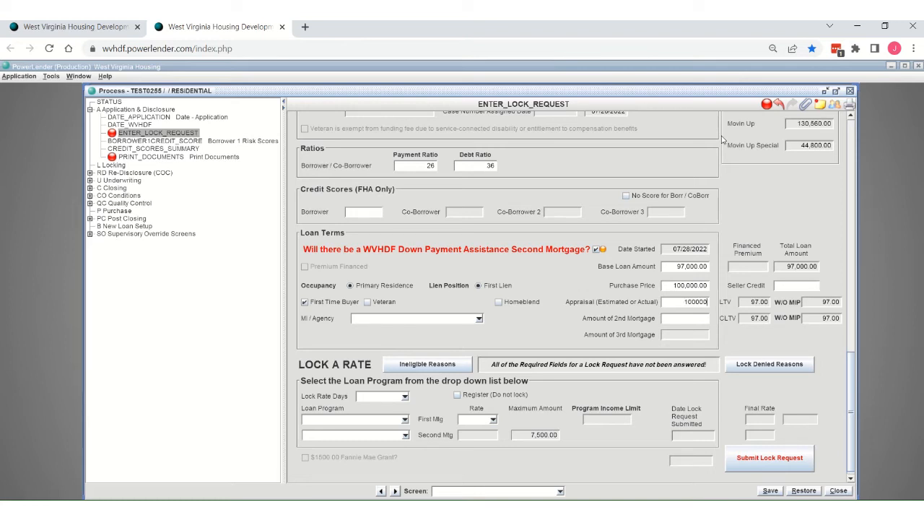
{"action": "key", "text": "Tab"}
{"action": "key", "text": "Tab"}
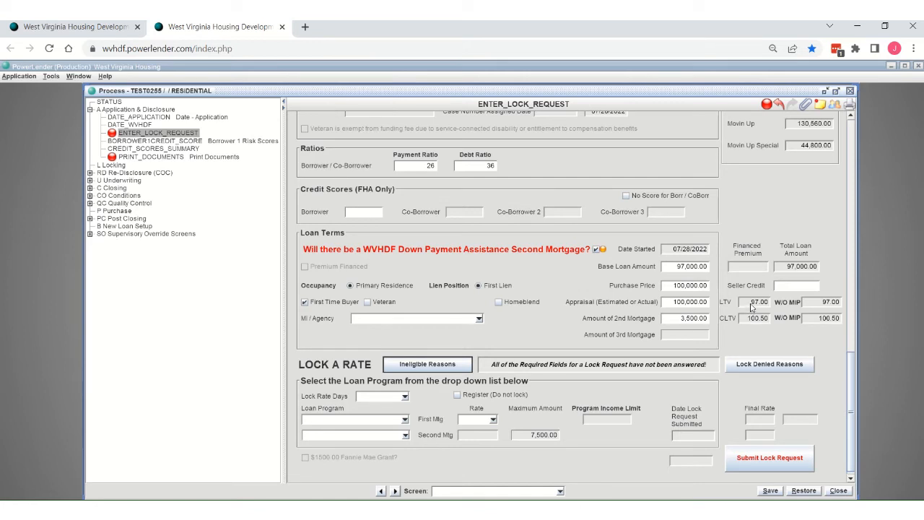
Step: Choose a 60-day rate lock with the CONV30 loan program at a first mortgage rate of 6.3750
{"action": "scroll", "coordinate": [726, 323], "scroll_direction": "down", "scroll_amount": 1}
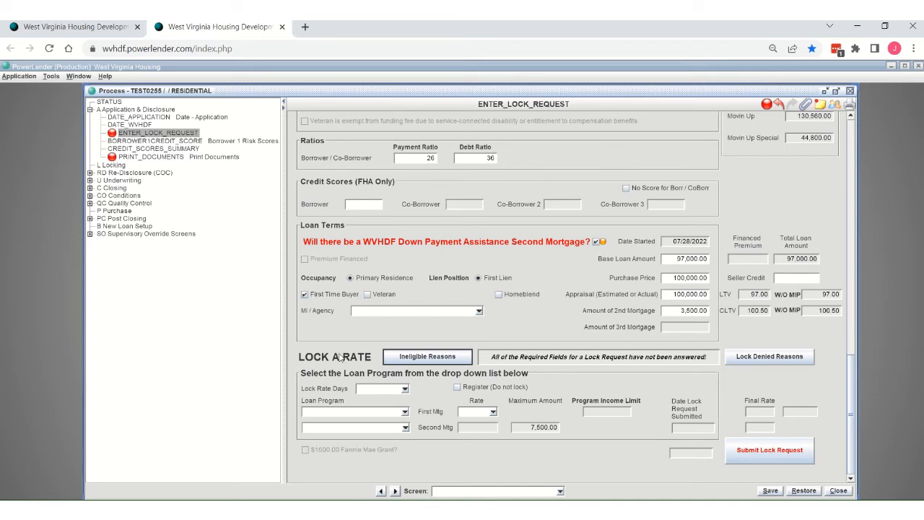
{"action": "left_click", "coordinate": [405, 389]}
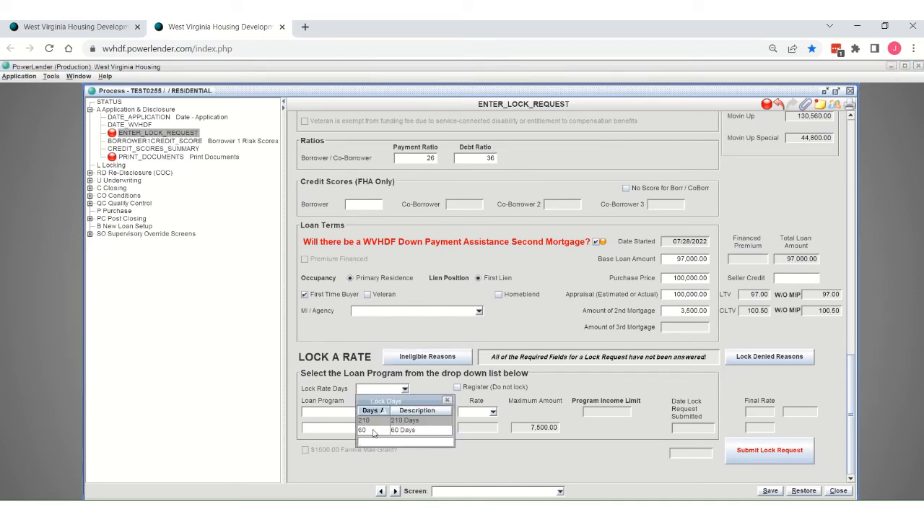
{"action": "left_click", "coordinate": [373, 430]}
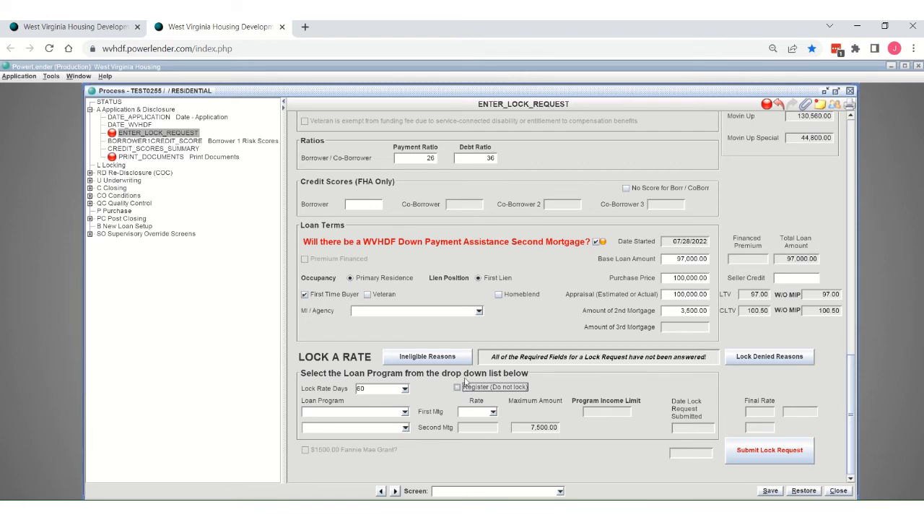
{"action": "left_click", "coordinate": [405, 412]}
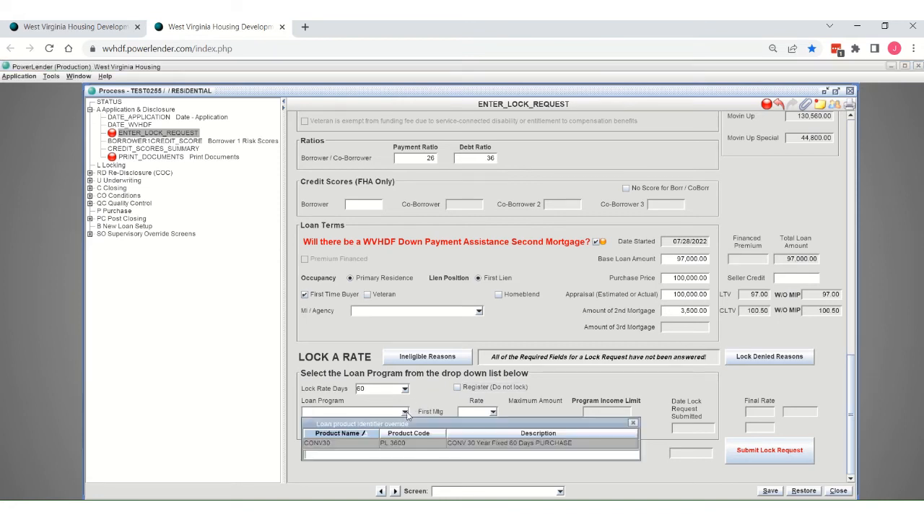
{"action": "double_click", "coordinate": [352, 444]}
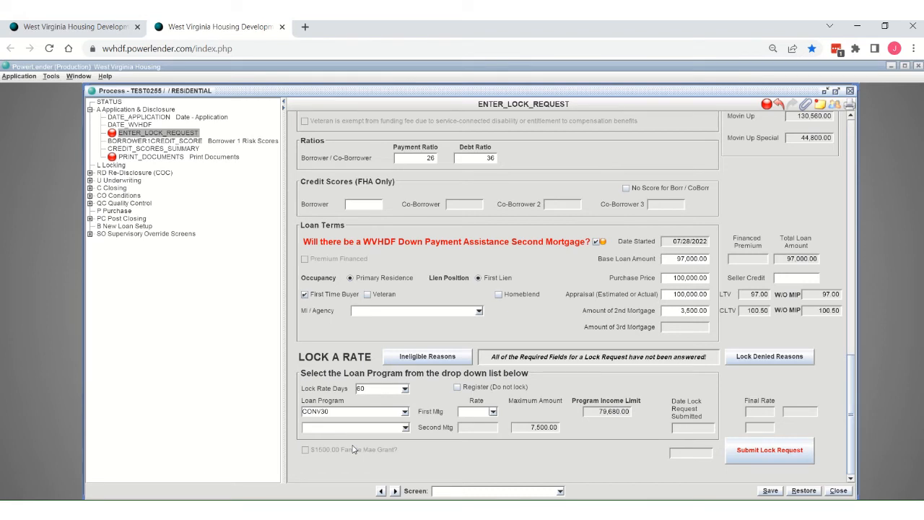
{"action": "left_click", "coordinate": [493, 412]}
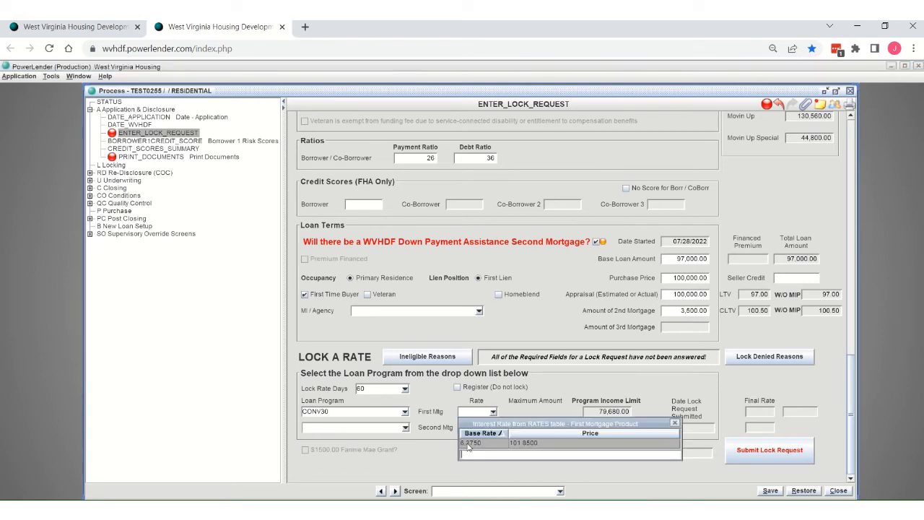
{"action": "double_click", "coordinate": [468, 443]}
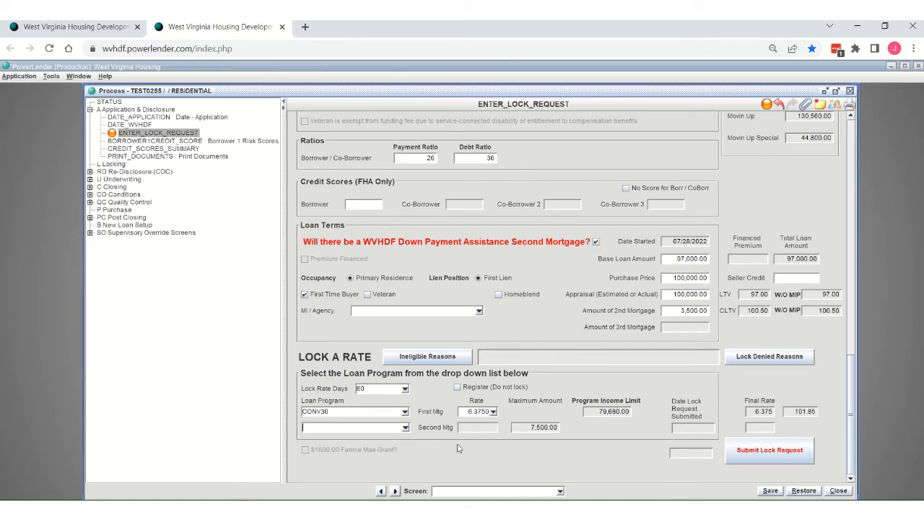
Step: Select CLOSING/DOWNPAYMENT as the second mortgage program and submit the lock request
{"action": "left_click", "coordinate": [406, 428]}
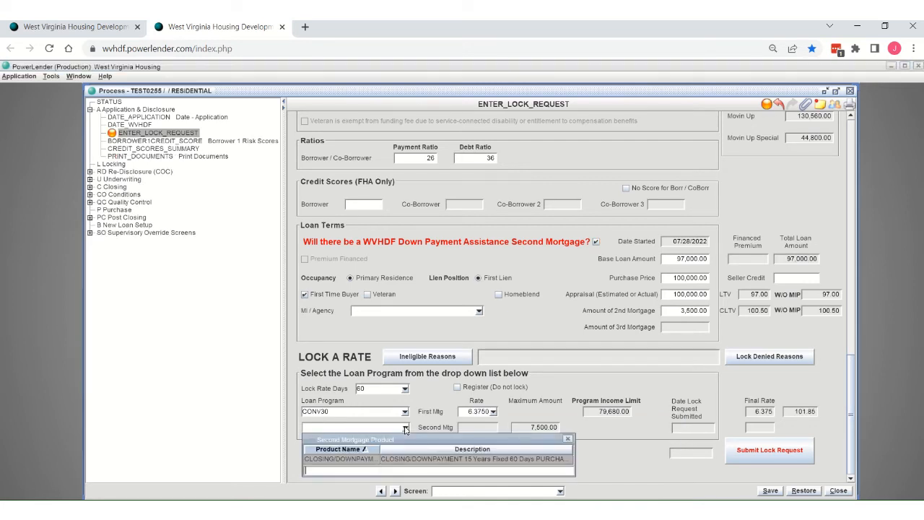
{"action": "double_click", "coordinate": [335, 460]}
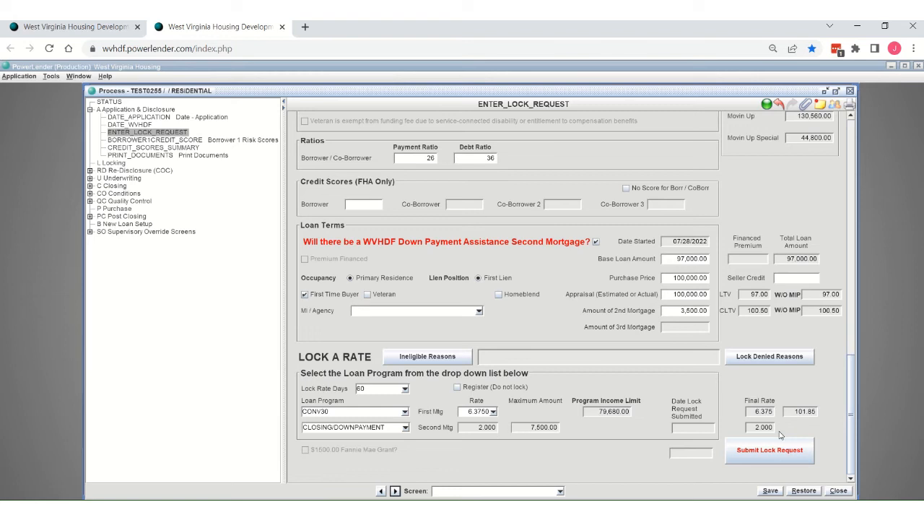
{"action": "left_click", "coordinate": [770, 461]}
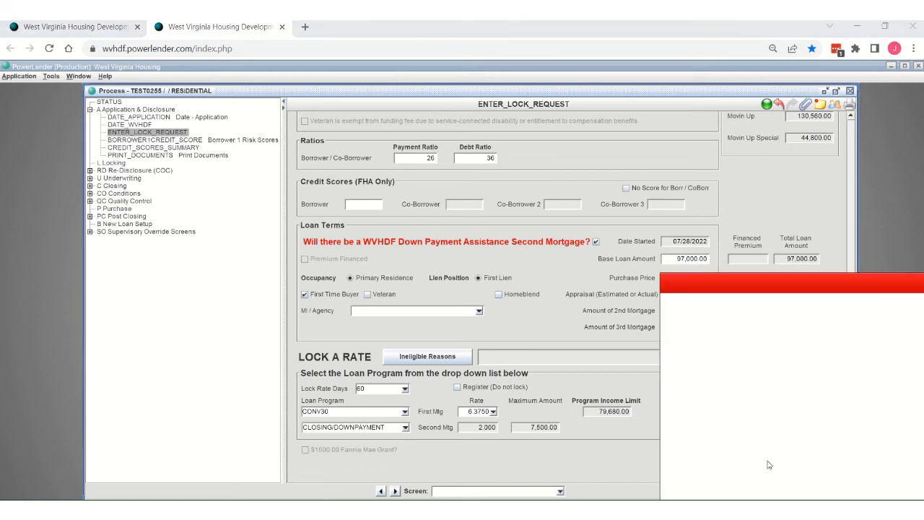
{"action": "left_click", "coordinate": [920, 282]}
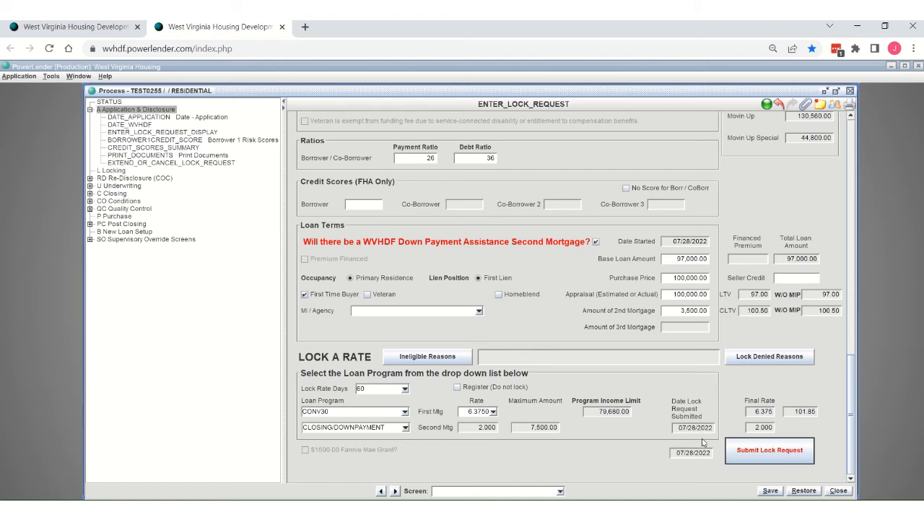
Step: Review the ineligible reasons for each loan program, through Closing Cost and Down Payment Loan Assistance
{"action": "left_click", "coordinate": [425, 364]}
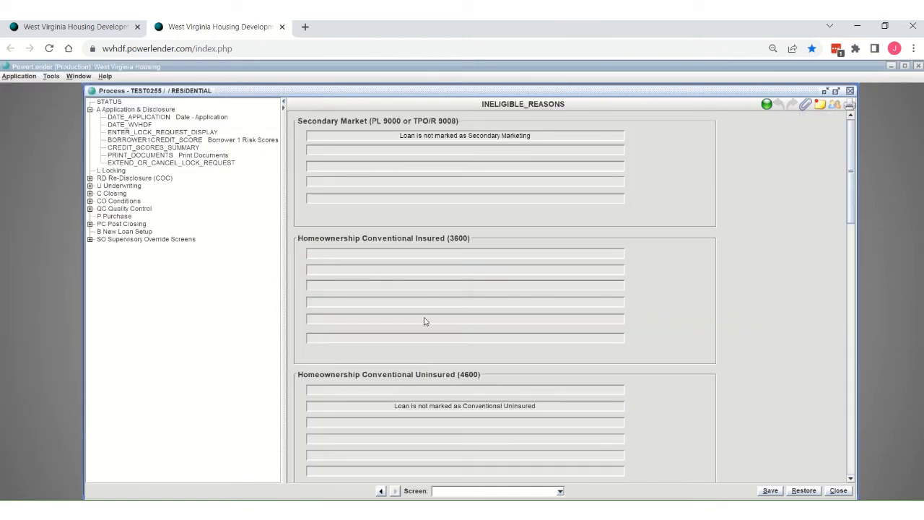
{"action": "scroll", "coordinate": [677, 188], "scroll_direction": "down", "scroll_amount": 15}
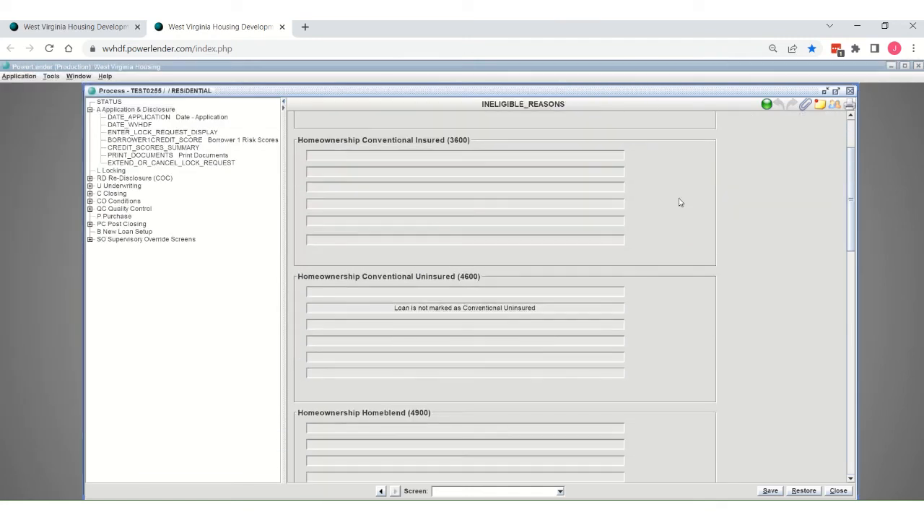
{"action": "scroll", "coordinate": [679, 224], "scroll_direction": "down", "scroll_amount": 4}
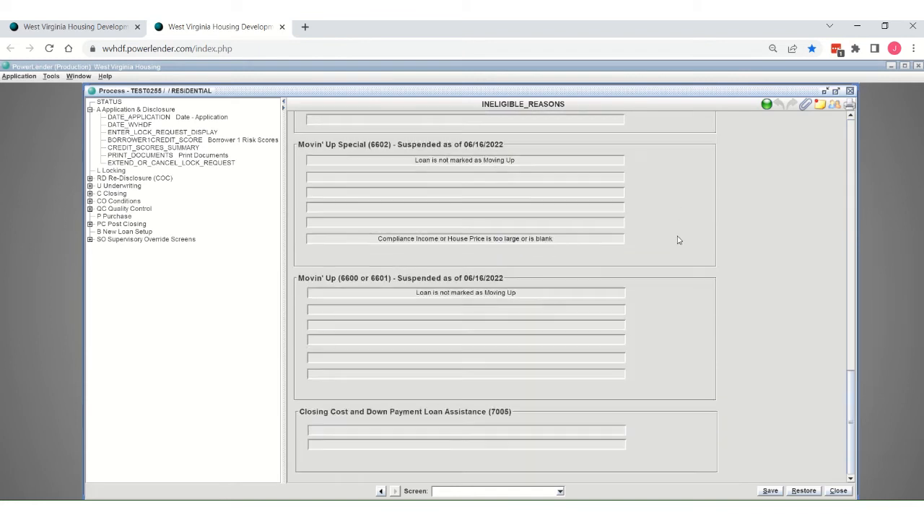
{"action": "scroll", "coordinate": [665, 332], "scroll_direction": "up", "scroll_amount": 4}
{"action": "scroll", "coordinate": [665, 335], "scroll_direction": "up", "scroll_amount": 10}
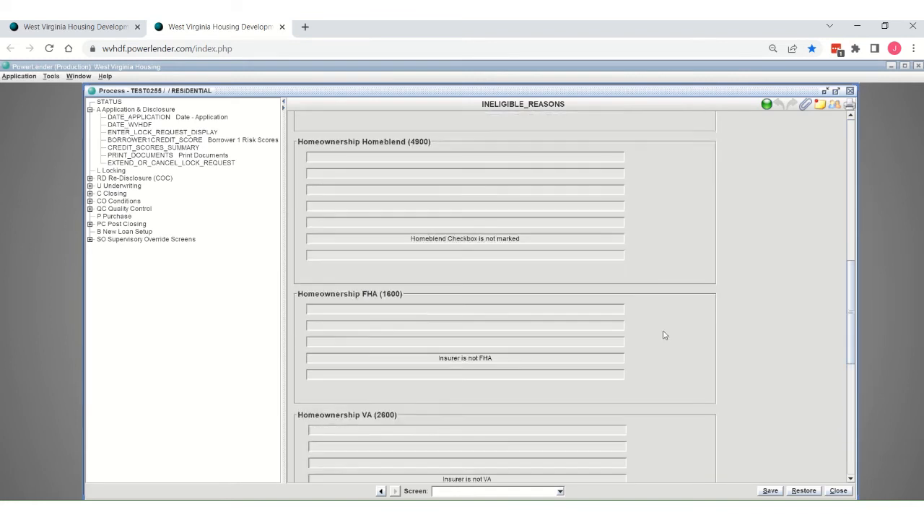
{"action": "scroll", "coordinate": [666, 335], "scroll_direction": "up", "scroll_amount": 4}
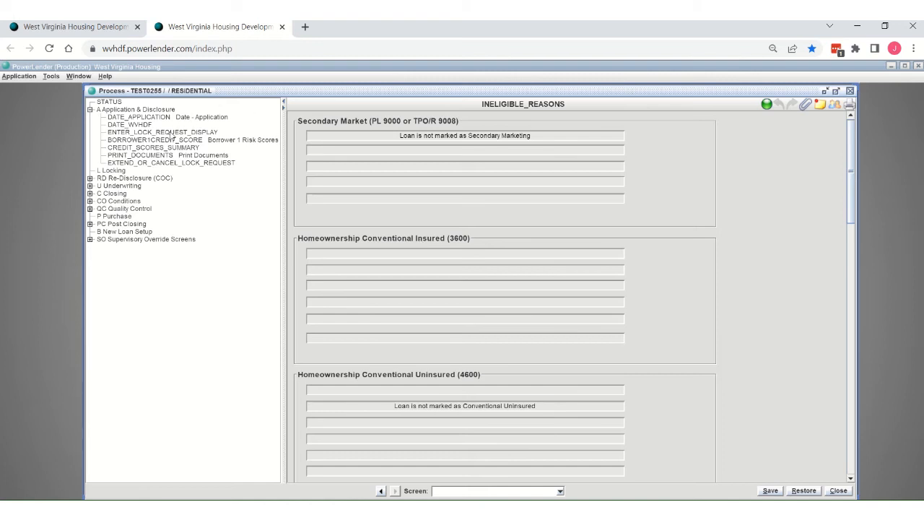
Step: Review the submitted lock request's loan terms, eligibility and rate lock details, and check the loan's overall status
{"action": "left_click", "coordinate": [163, 132]}
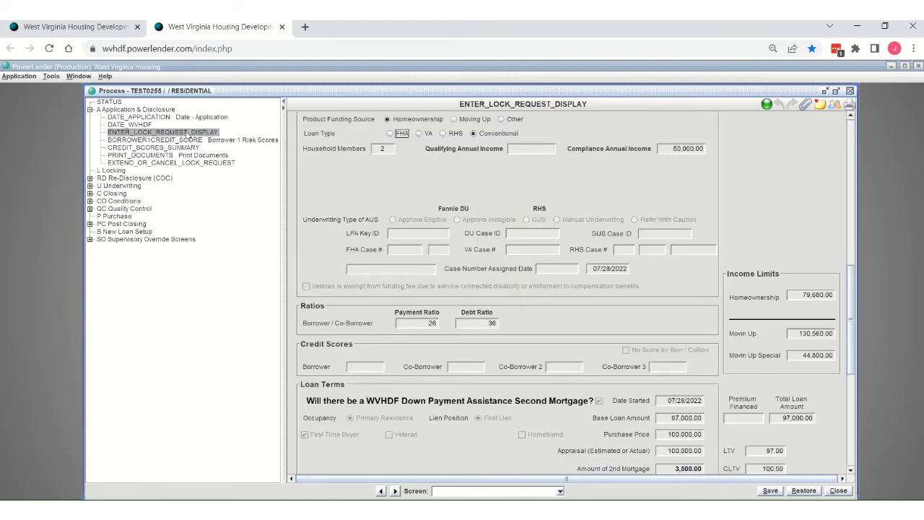
{"action": "scroll", "coordinate": [645, 295], "scroll_direction": "down", "scroll_amount": 5}
{"action": "scroll", "coordinate": [647, 295], "scroll_direction": "down", "scroll_amount": 2}
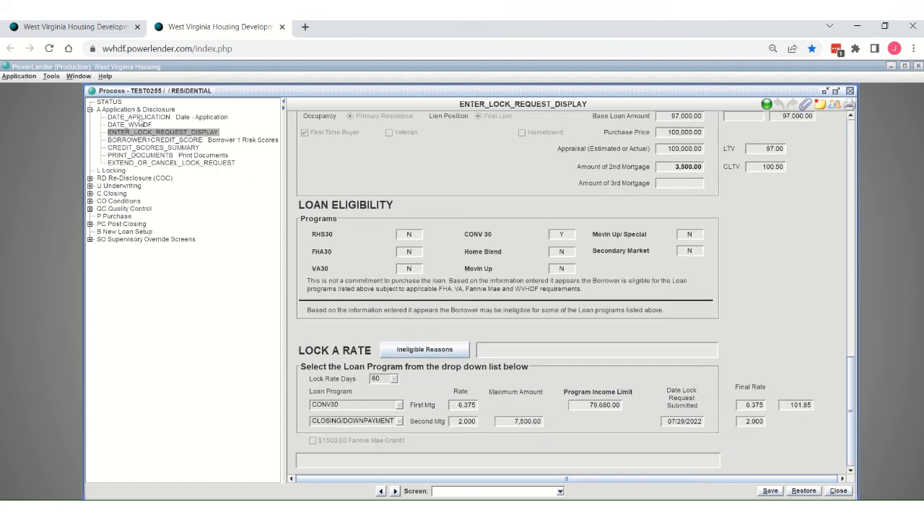
{"action": "scroll", "coordinate": [477, 250], "scroll_direction": "up", "scroll_amount": 3}
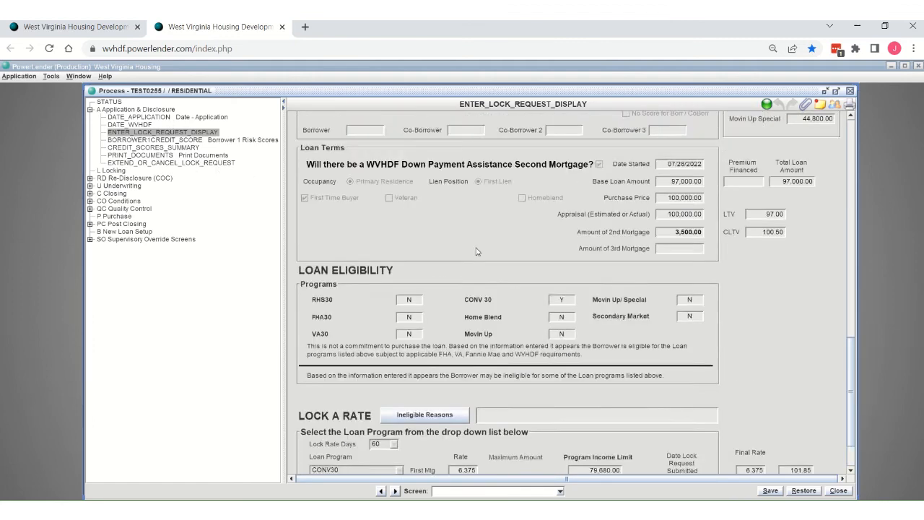
{"action": "scroll", "coordinate": [477, 251], "scroll_direction": "down", "scroll_amount": 3}
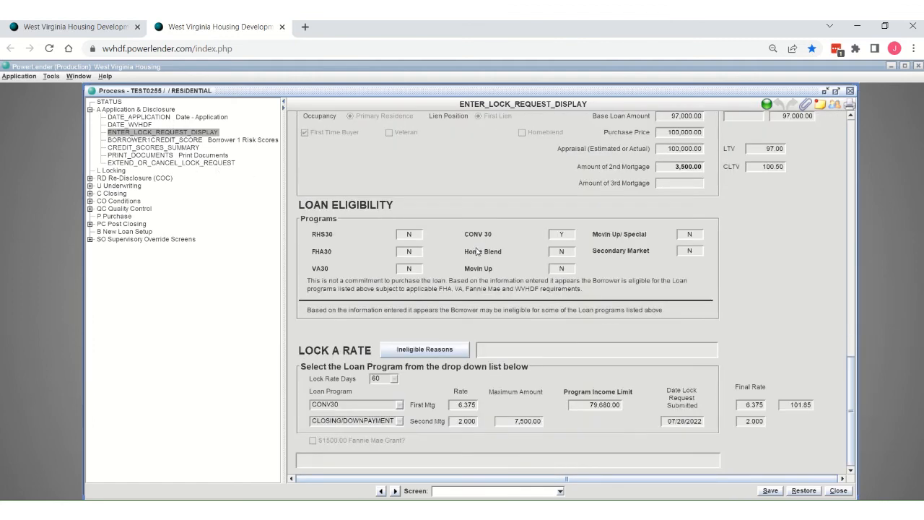
{"action": "left_click", "coordinate": [114, 104]}
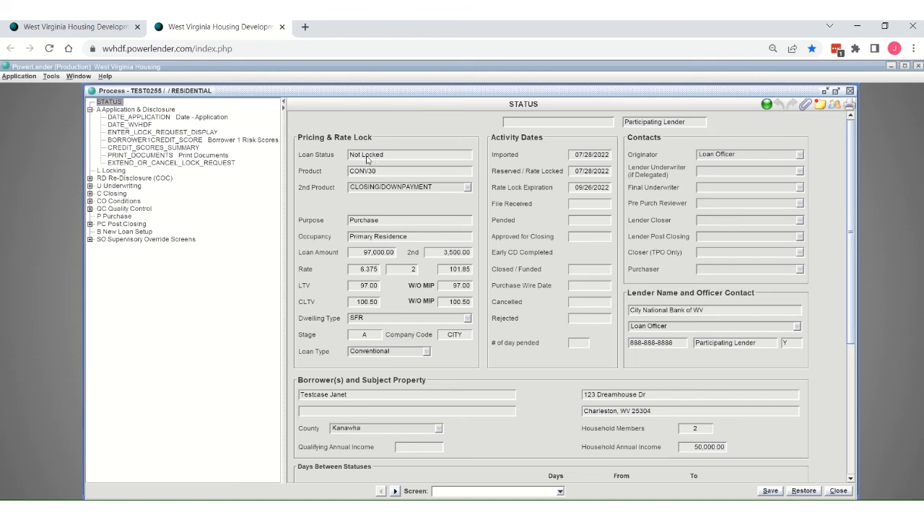
Step: Return to the submitted lock request display and view its loan terms, loan eligibility and rate lock sections
{"action": "left_click", "coordinate": [140, 133]}
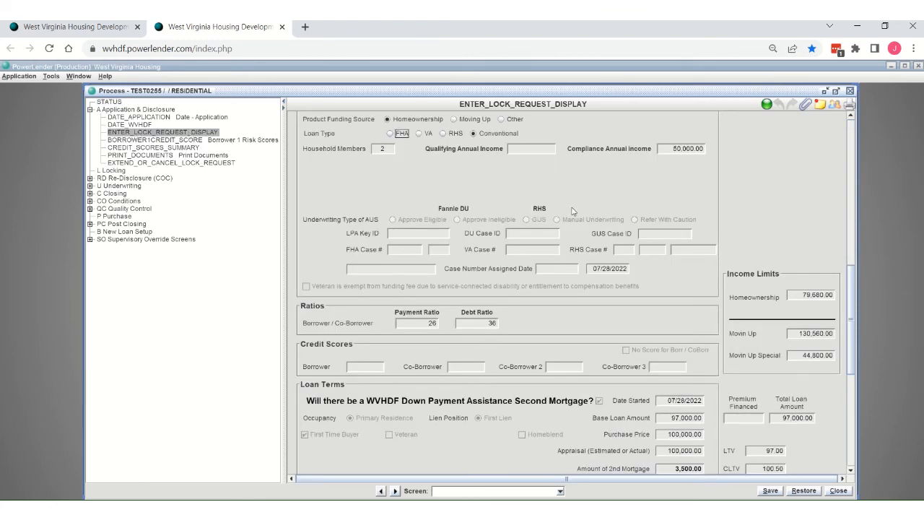
{"action": "scroll", "coordinate": [576, 214], "scroll_direction": "up", "scroll_amount": 3}
{"action": "scroll", "coordinate": [673, 316], "scroll_direction": "down", "scroll_amount": 10}
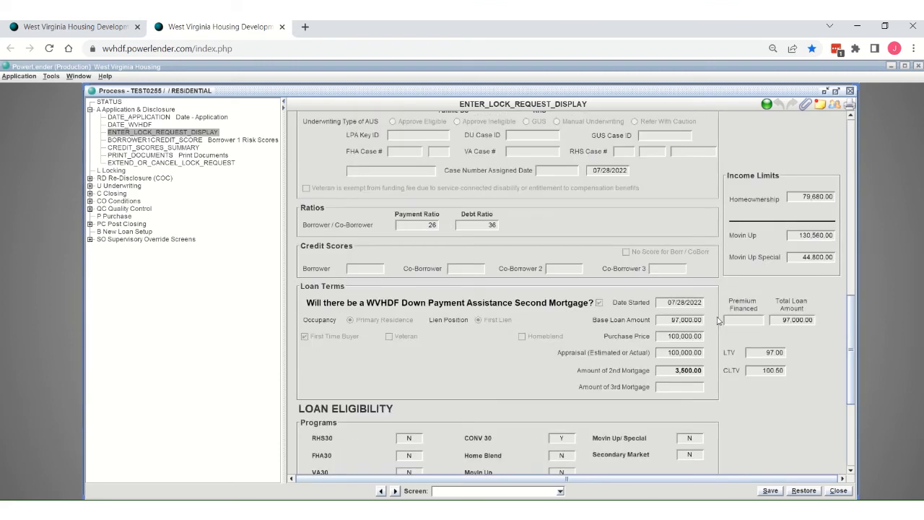
Step: Print the loan's LOCK_CONFIRMATION as an individual form to the WebPrintService printer
{"action": "left_click", "coordinate": [850, 107]}
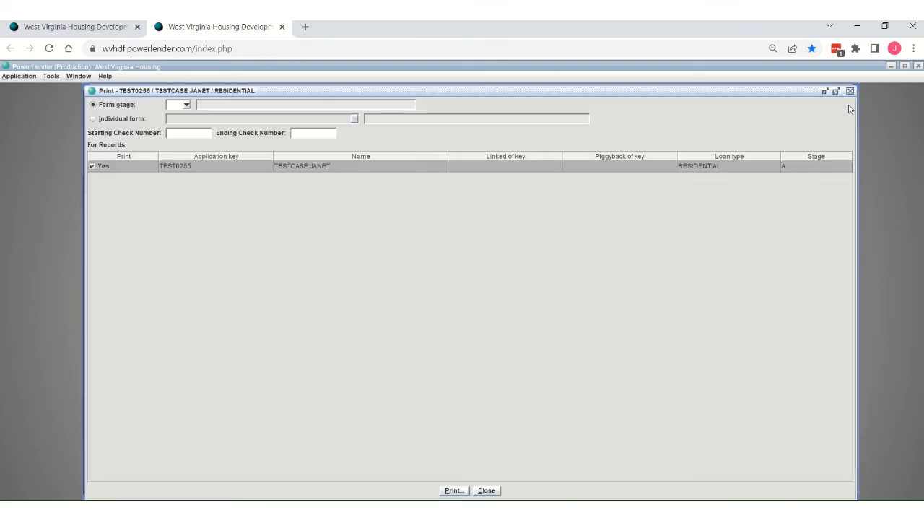
{"action": "left_click", "coordinate": [95, 120]}
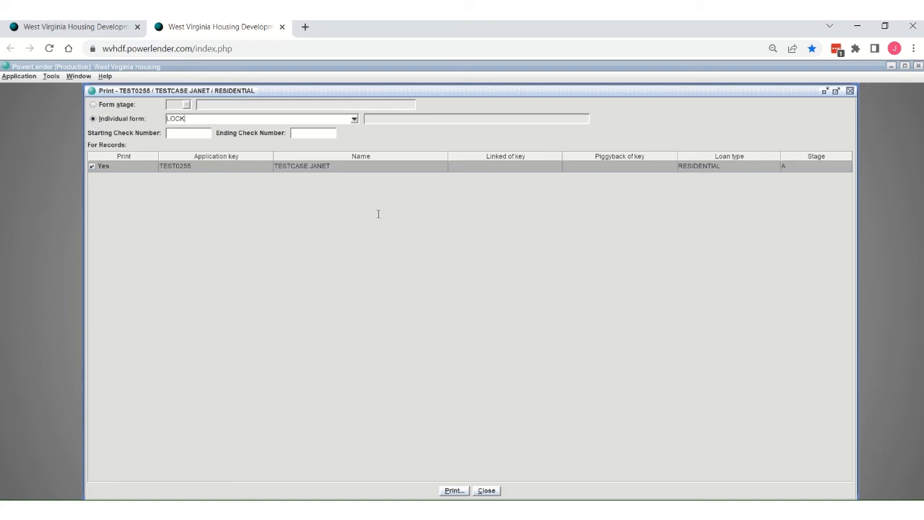
{"action": "left_click", "coordinate": [353, 118]}
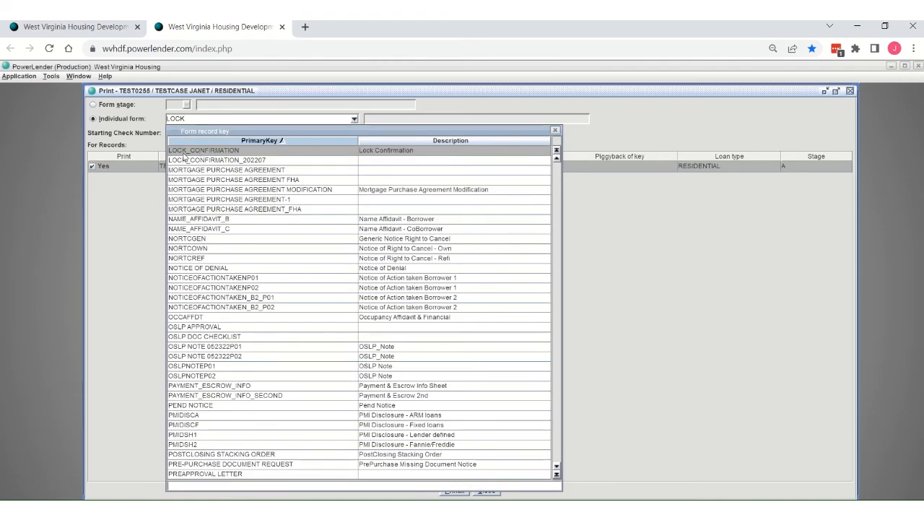
{"action": "left_click", "coordinate": [183, 152]}
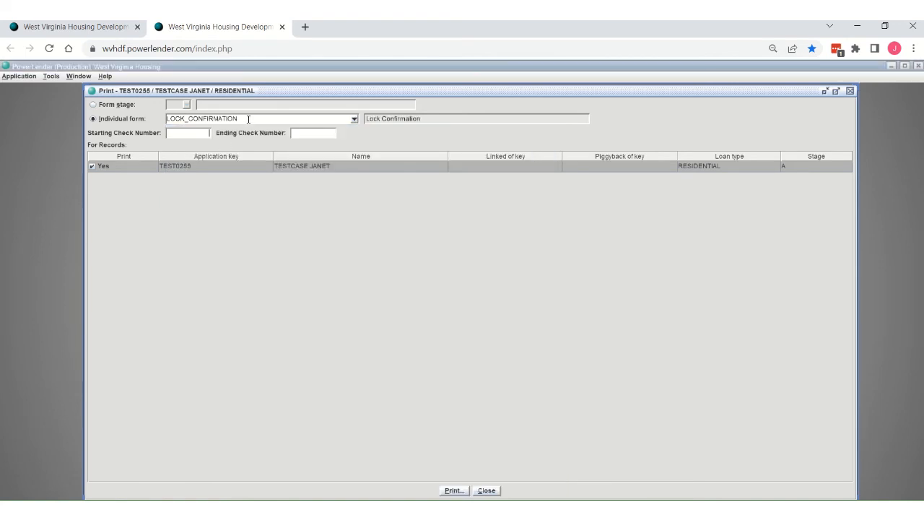
{"action": "left_click", "coordinate": [454, 491]}
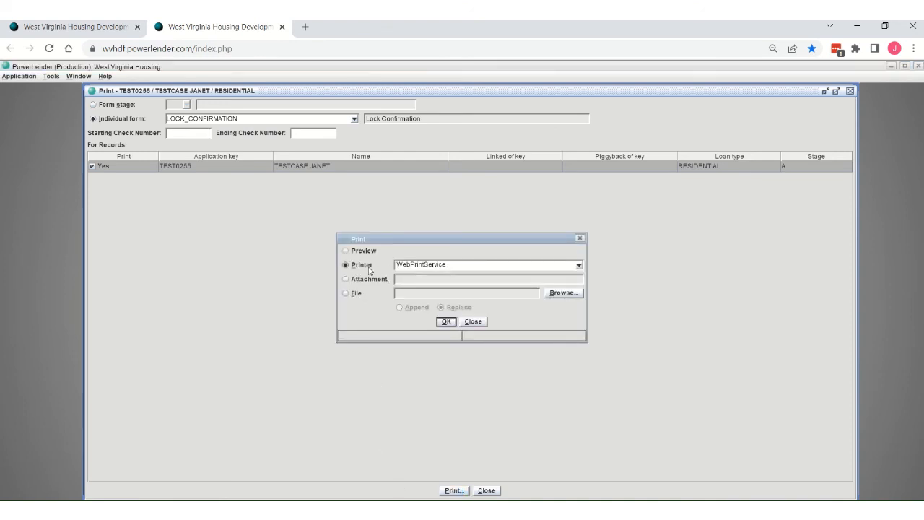
{"action": "left_click", "coordinate": [447, 324]}
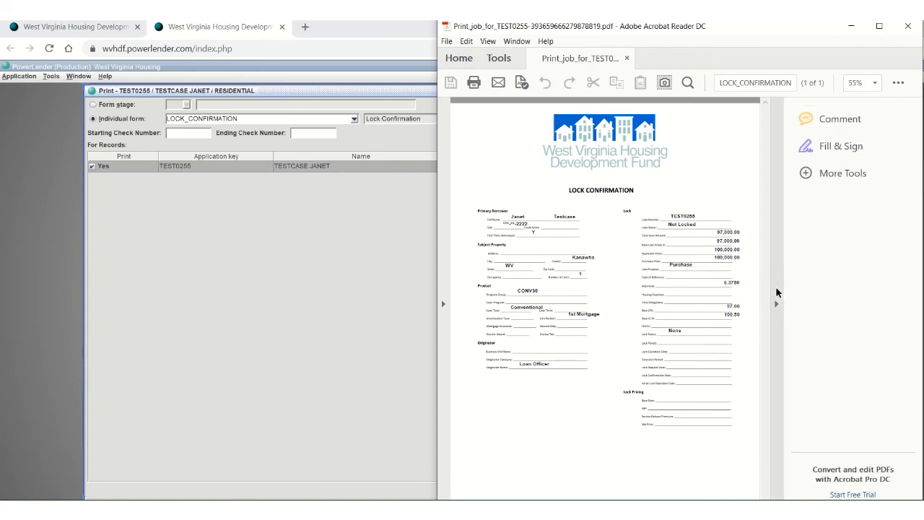
Step: Widen the page area of the lock confirmation PDF and examine its borrower, property, product, originator and lock details
{"action": "left_click", "coordinate": [777, 296]}
{"action": "scroll", "coordinate": [792, 160], "scroll_direction": "down", "scroll_amount": 7}
{"action": "scroll", "coordinate": [777, 266], "scroll_direction": "up", "scroll_amount": 6}
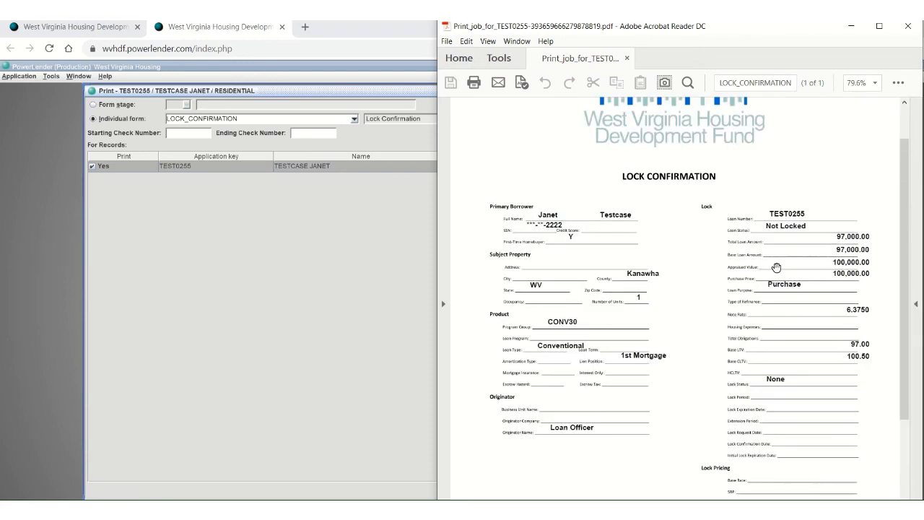
{"action": "scroll", "coordinate": [775, 267], "scroll_direction": "down", "scroll_amount": 3}
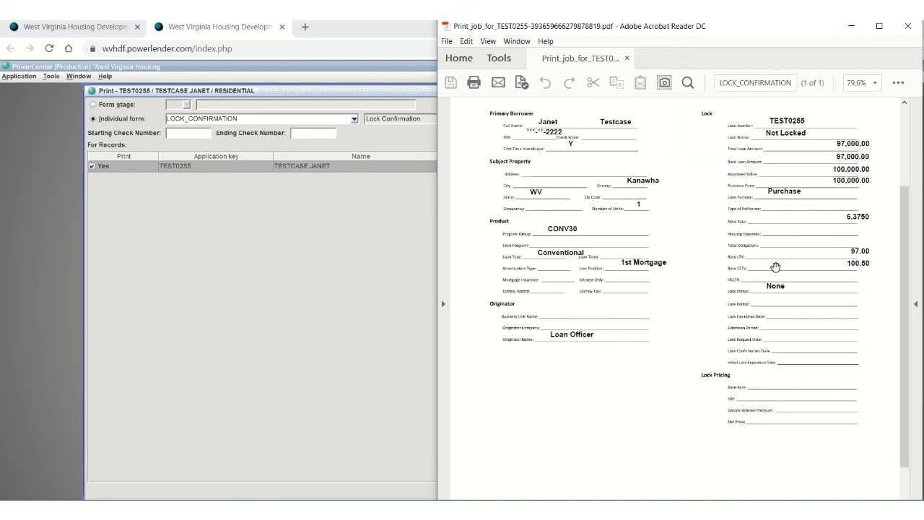
{"action": "scroll", "coordinate": [775, 266], "scroll_direction": "up", "scroll_amount": 3}
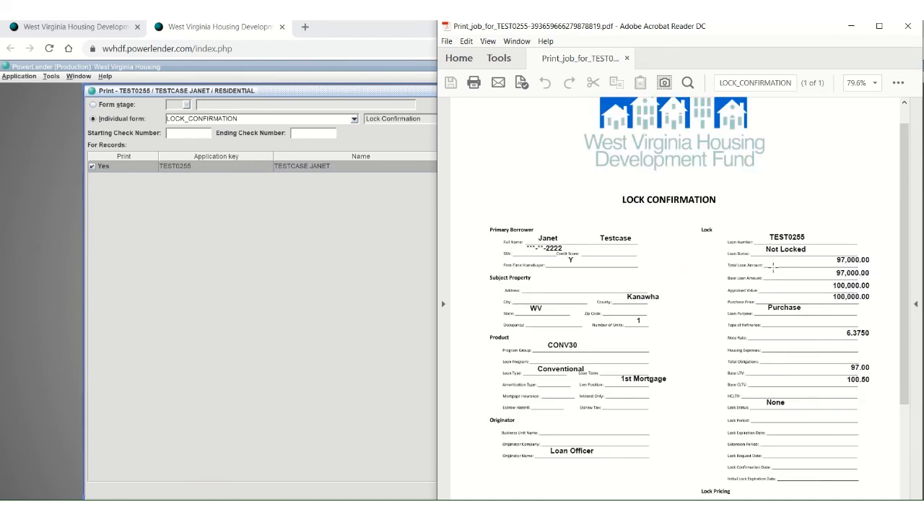
{"action": "scroll", "coordinate": [697, 278], "scroll_direction": "down", "scroll_amount": 3}
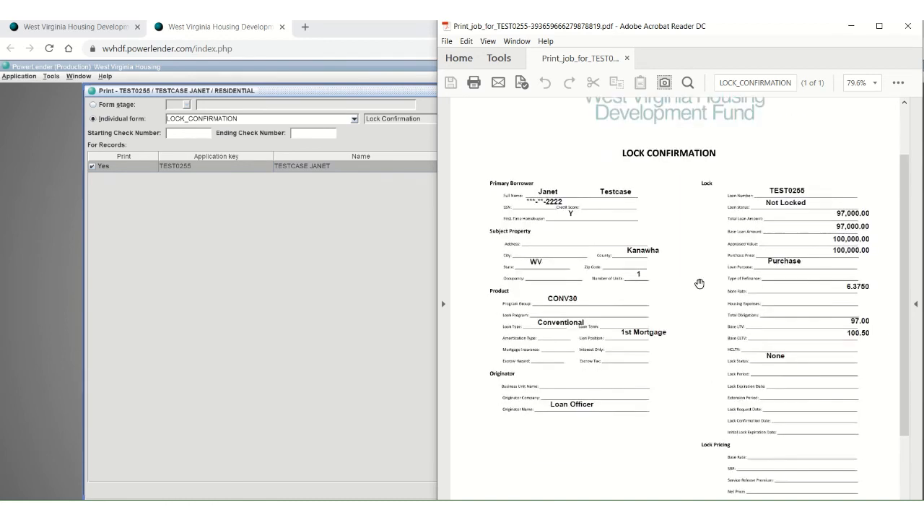
{"action": "scroll", "coordinate": [700, 284], "scroll_direction": "up", "scroll_amount": 3}
{"action": "scroll", "coordinate": [699, 284], "scroll_direction": "up", "scroll_amount": 1}
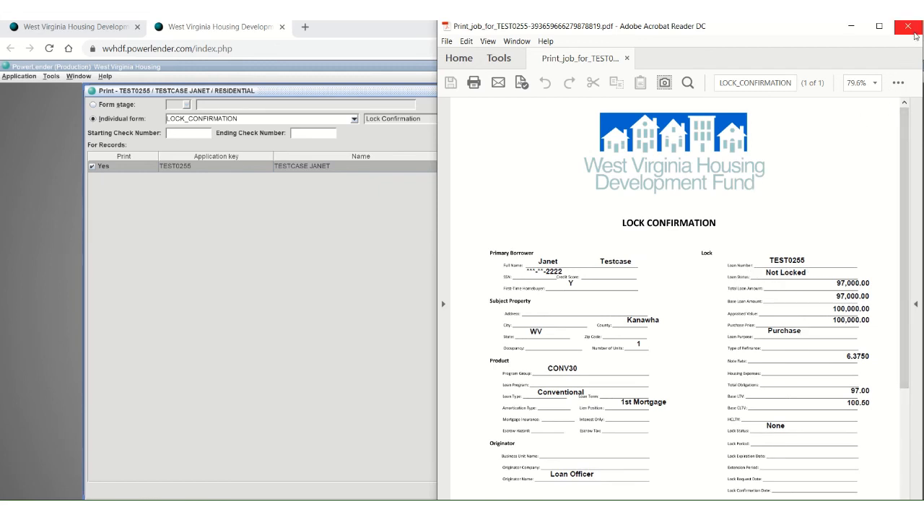
Step: Close the lock confirmation PDF, the form printing window and the loan record
{"action": "left_click", "coordinate": [908, 27]}
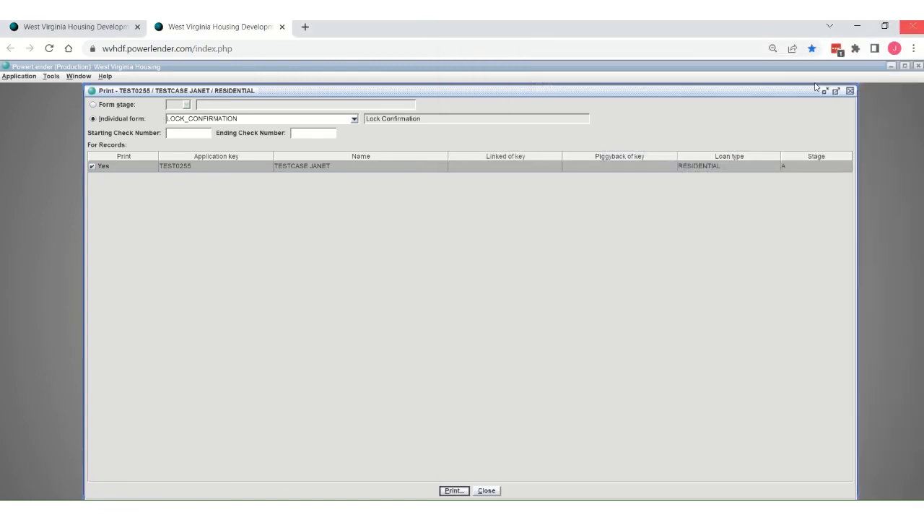
{"action": "left_click", "coordinate": [487, 491]}
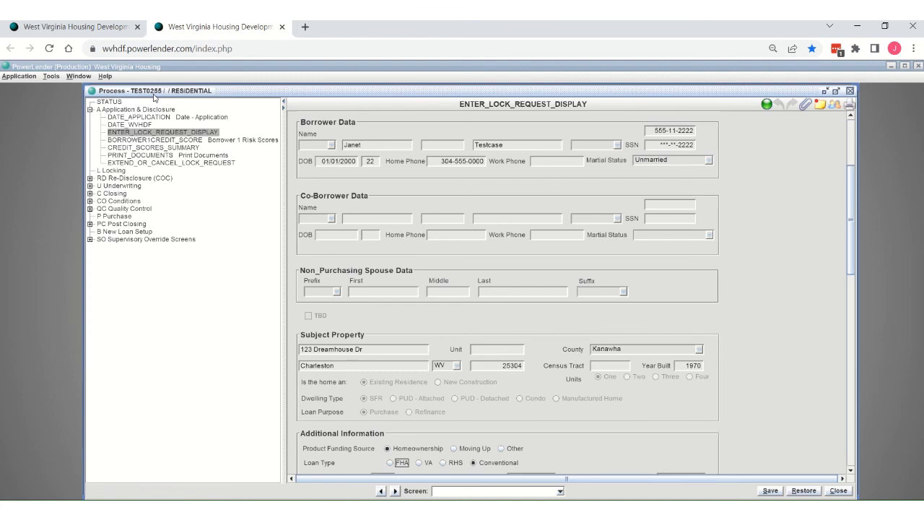
{"action": "left_click", "coordinate": [838, 491]}
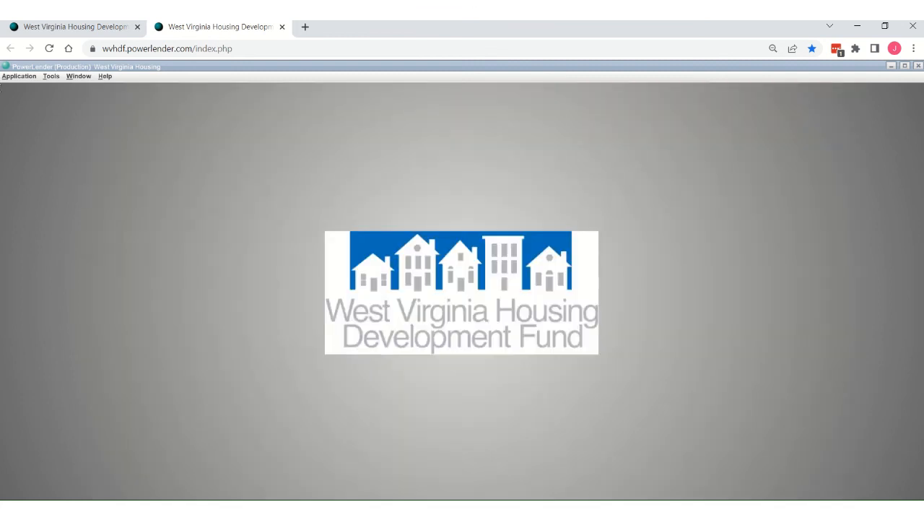
Step: Look up the newly submitted loan by its application key and reopen it from the recent applications list
{"action": "left_click", "coordinate": [11, 77]}
{"action": "left_click", "coordinate": [11, 99]}
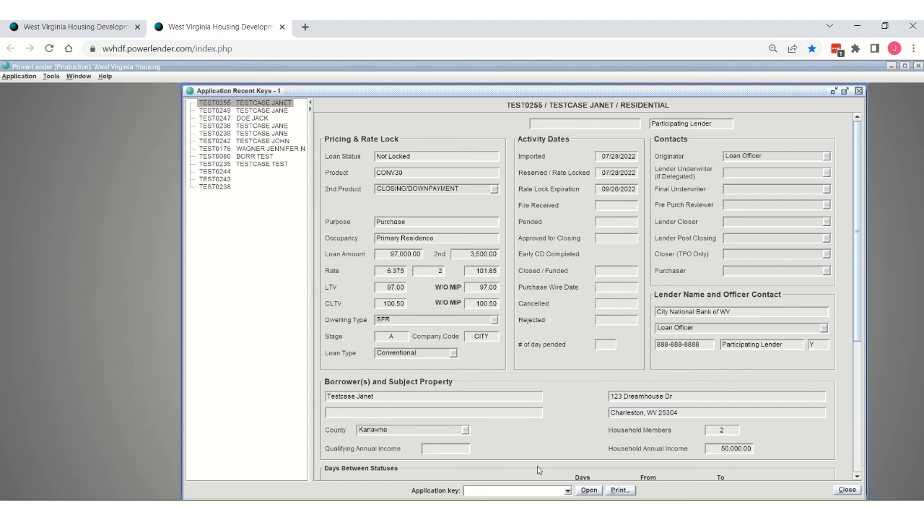
{"action": "left_click", "coordinate": [568, 490]}
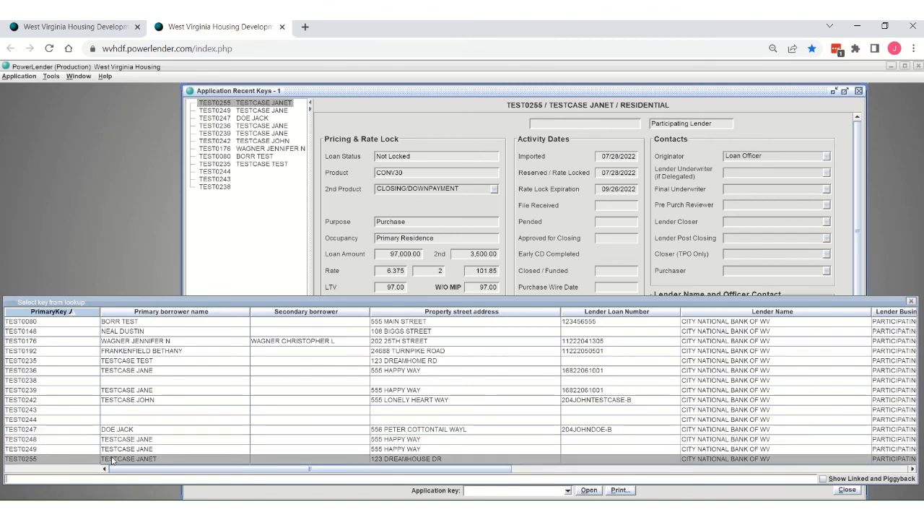
{"action": "double_click", "coordinate": [39, 459]}
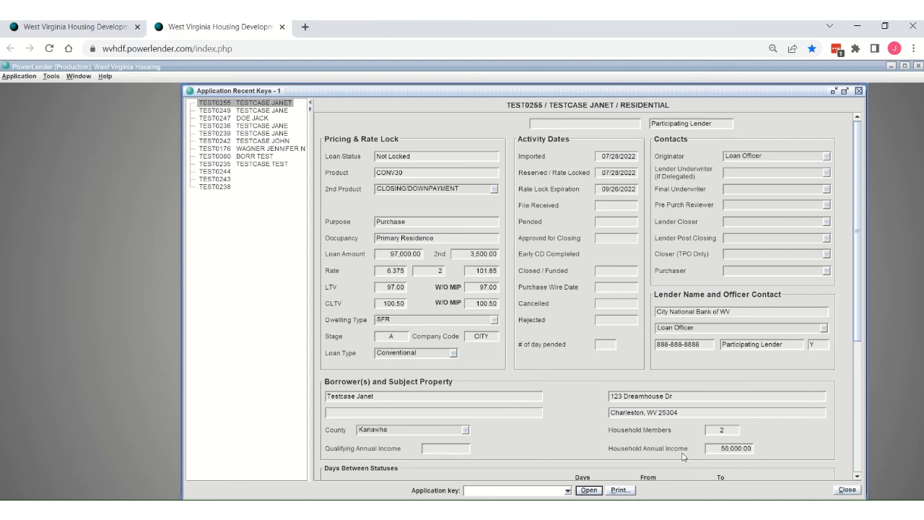
{"action": "double_click", "coordinate": [225, 109]}
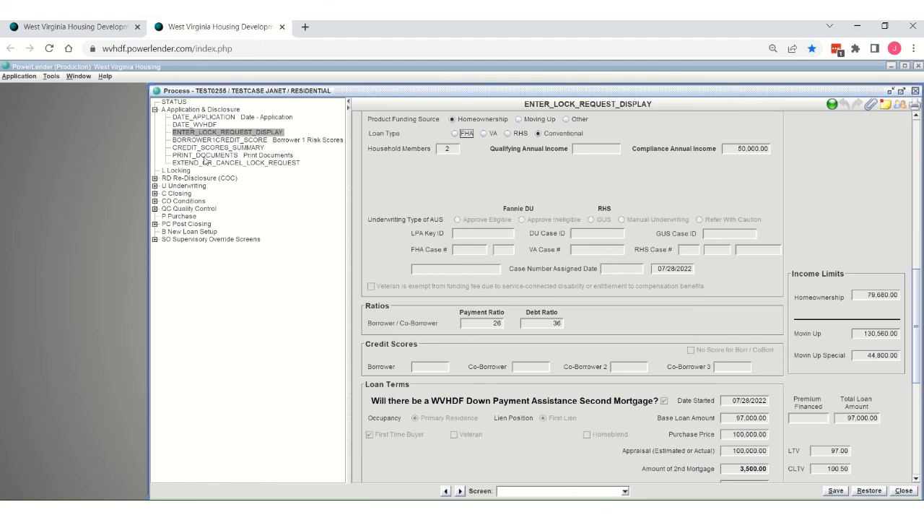
Step: Review the reopened lock request's loan terms, eligibility, rate lock, property, borrower and lender contact sections, and close the loan record
{"action": "scroll", "coordinate": [589, 238], "scroll_direction": "down", "scroll_amount": 2}
{"action": "scroll", "coordinate": [733, 356], "scroll_direction": "up", "scroll_amount": 1}
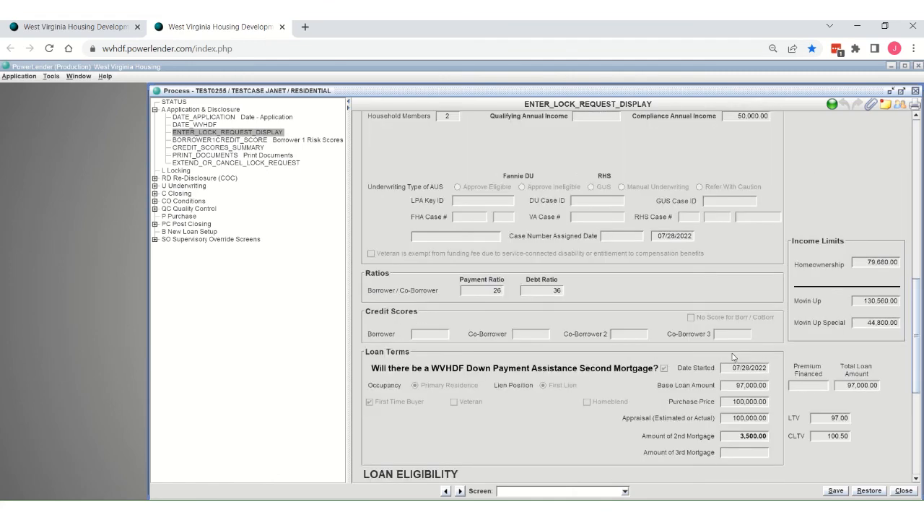
{"action": "scroll", "coordinate": [733, 356], "scroll_direction": "up", "scroll_amount": 3}
{"action": "scroll", "coordinate": [697, 256], "scroll_direction": "down", "scroll_amount": 5}
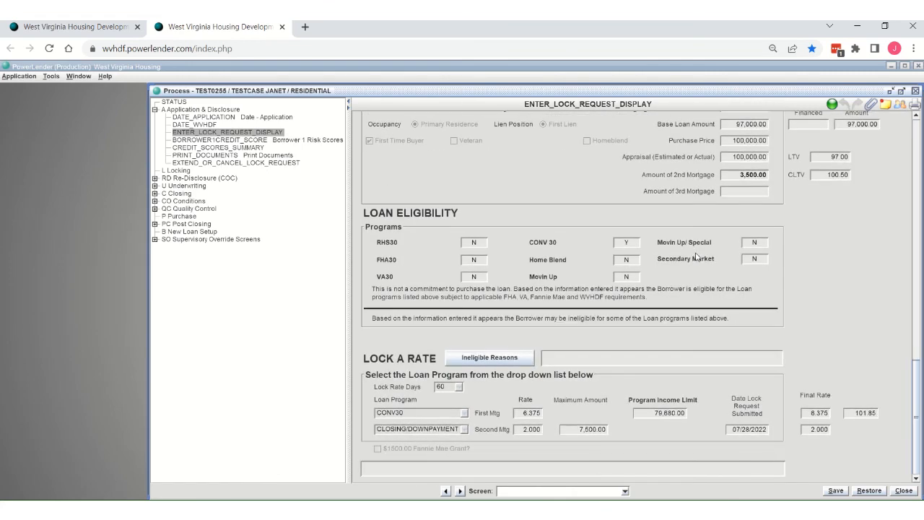
{"action": "scroll", "coordinate": [701, 265], "scroll_direction": "up", "scroll_amount": 5}
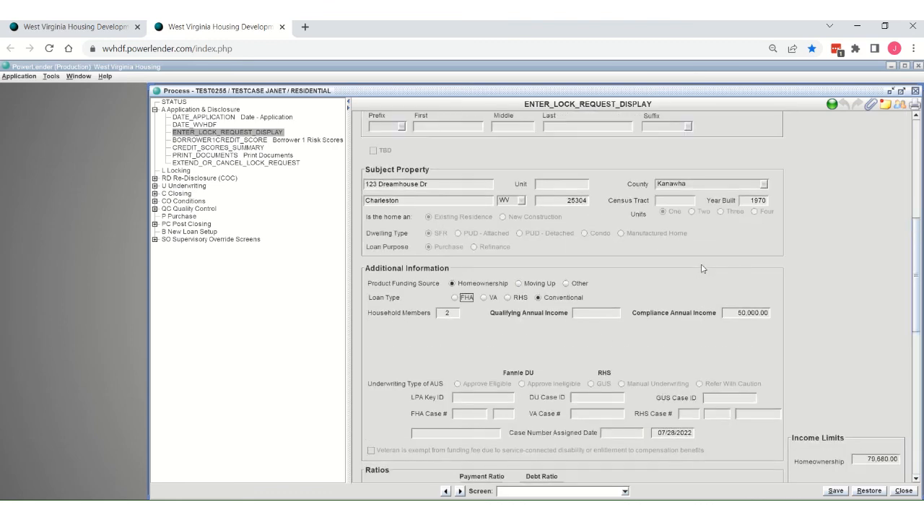
{"action": "scroll", "coordinate": [700, 268], "scroll_direction": "up", "scroll_amount": 4}
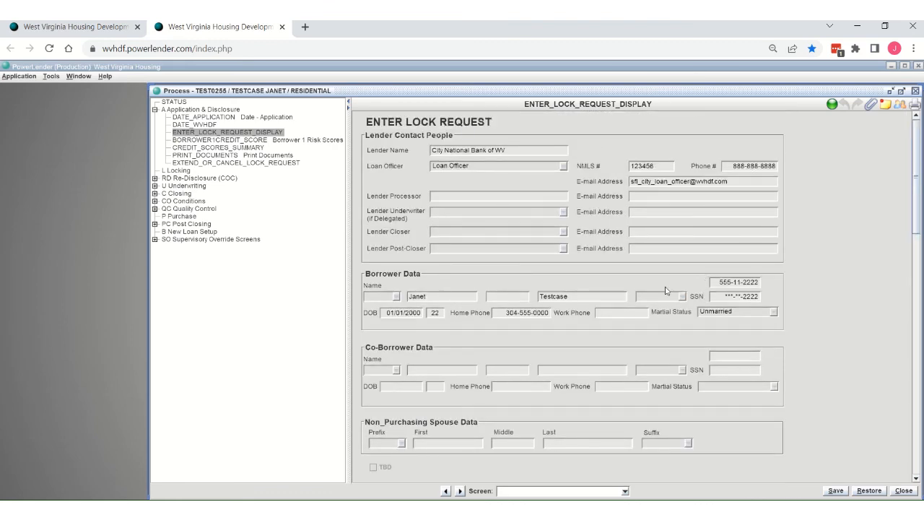
{"action": "left_click", "coordinate": [905, 491]}
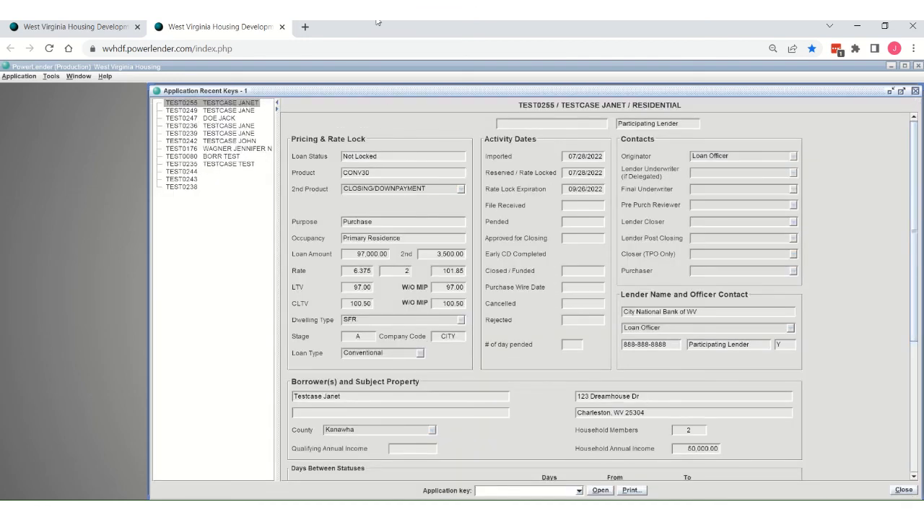